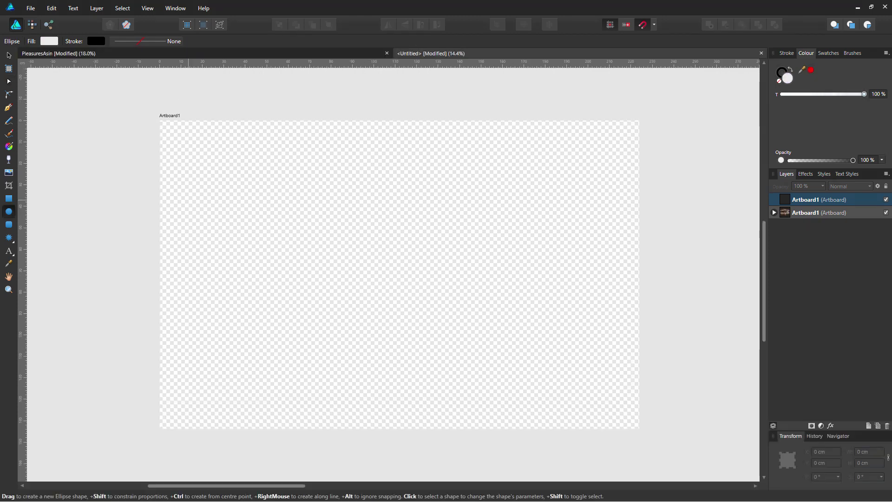
Draw an ellipse about 195.6 cm wide and 100 cm high on the artboard, and set the text size to 500 pt
{"action": "mouse_move", "coordinate": [188, 199]}
{"action": "left_mouse_down"}
{"action": "mouse_move", "coordinate": [443, 311]}
{"action": "mouse_move", "coordinate": [550, 325]}
{"action": "mouse_move", "coordinate": [621, 389]}
{"action": "mouse_move", "coordinate": [607, 414]}
{"action": "left_mouse_up"}
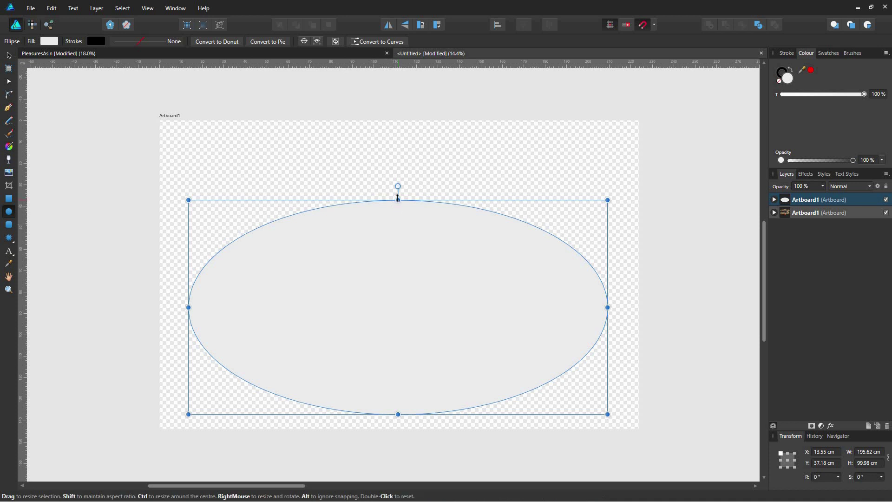
{"action": "left_click", "coordinate": [9, 253]}
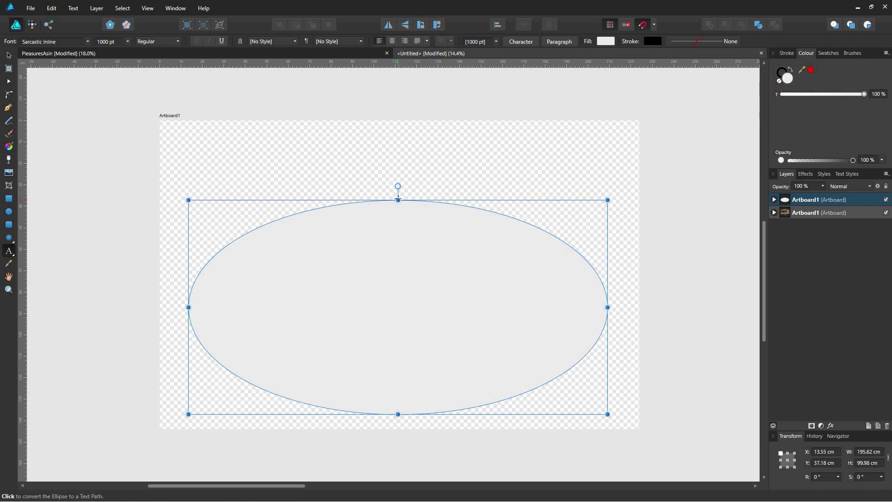
{"action": "left_click", "coordinate": [108, 42]}
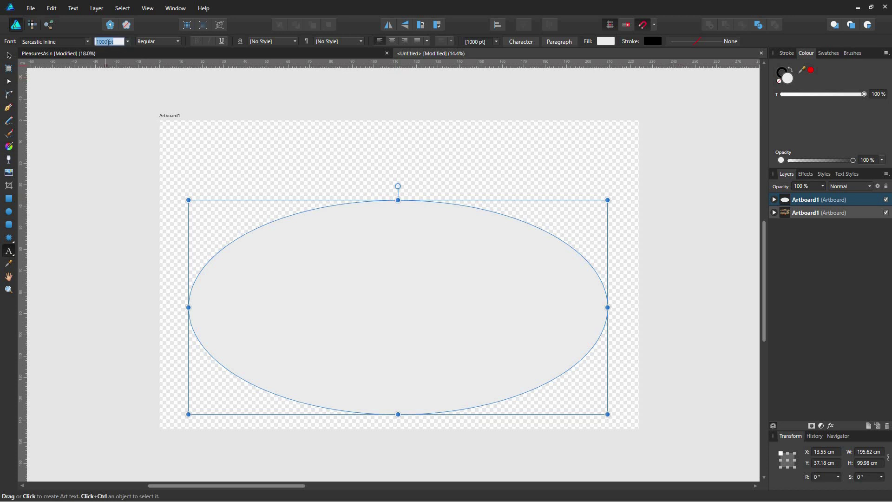
{"action": "key", "text": "Return"}
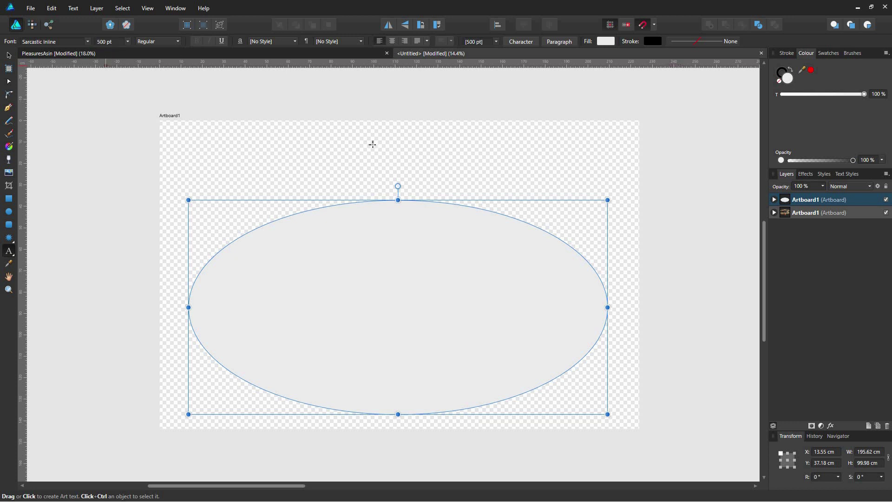
{"action": "left_click", "coordinate": [398, 192]}
{"action": "type", "text": "Pl"}
{"action": "key", "text": "ctrl+z"}
{"action": "key", "text": "ctrl+z"}
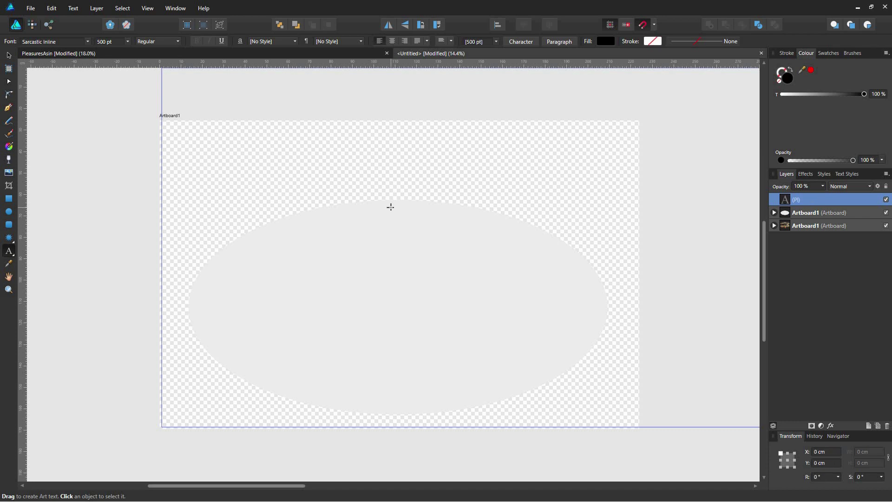
Convert the ellipse to a text path reading "Pleasure's a Sin" and shift the text start back along the upper curve
{"action": "left_click", "coordinate": [402, 199]}
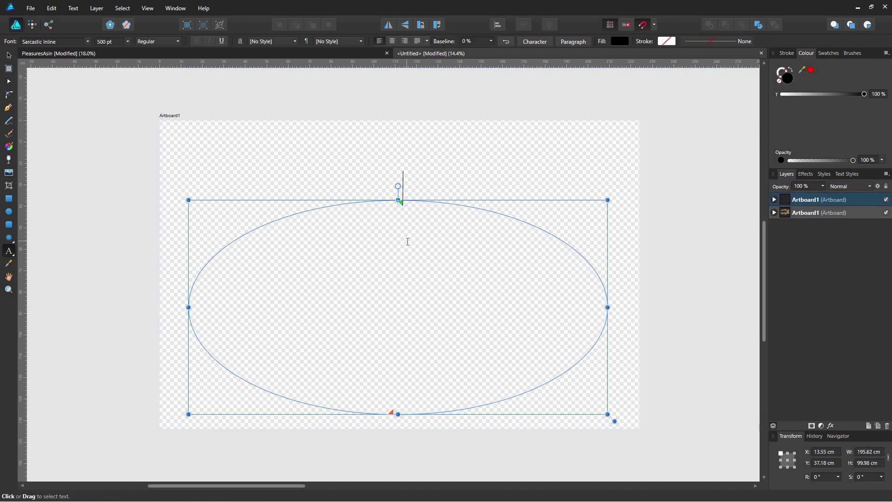
{"action": "type", "text": "Pleasure's a Sin"}
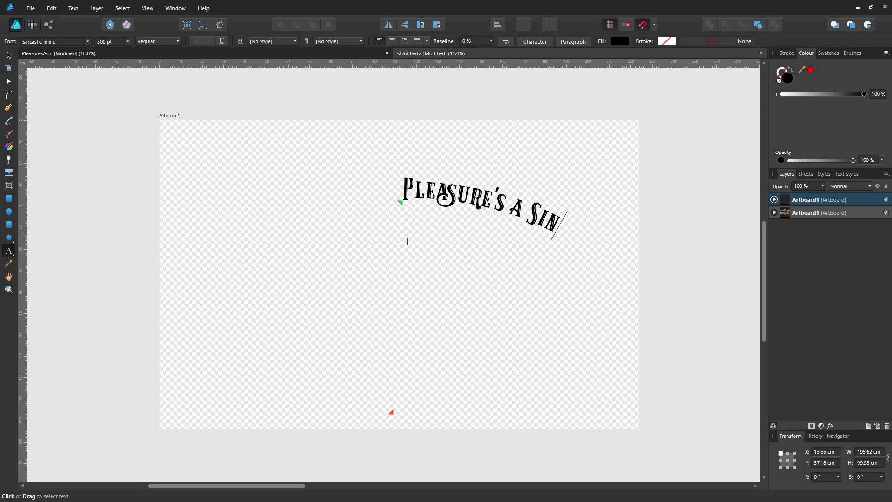
{"action": "key", "text": "Escape"}
{"action": "left_click_drag", "start_coordinate": [399, 203], "coordinate": [313, 222]}
Reshape the text path to about 153 by 72 cm and enlarge its lettering to about 938 pt, arched over the top
{"action": "key", "text": "ctrl+a"}
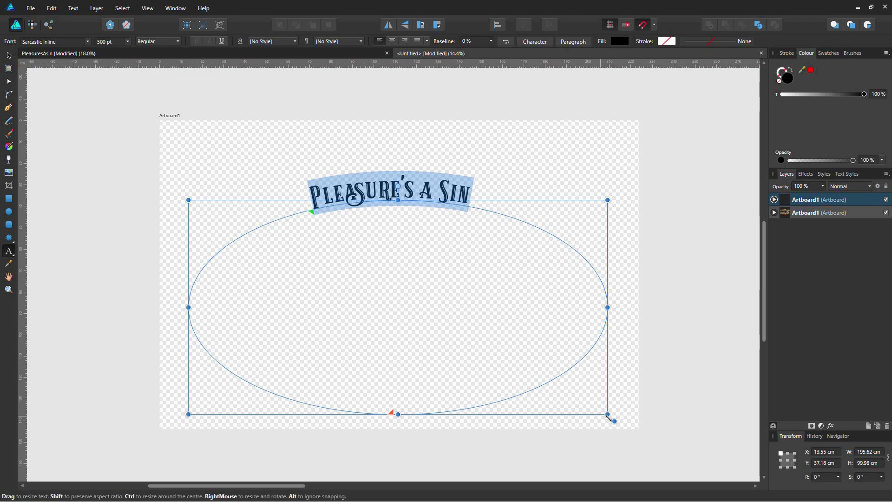
{"action": "left_click_drag", "start_coordinate": [614, 421], "coordinate": [466, 305]}
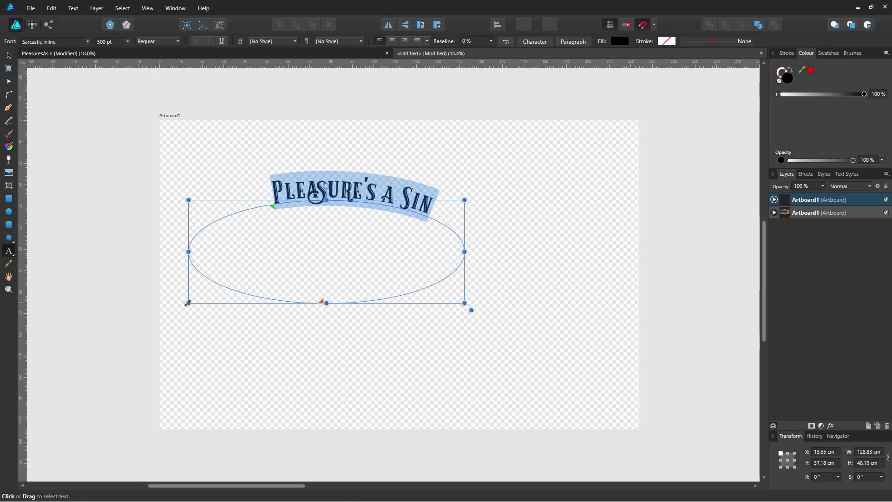
{"action": "left_click_drag", "start_coordinate": [187, 305], "coordinate": [263, 294]}
{"action": "left_click_drag", "start_coordinate": [322, 207], "coordinate": [290, 218]}
{"action": "left_click_drag", "start_coordinate": [263, 294], "coordinate": [290, 282]}
{"action": "left_click_drag", "start_coordinate": [304, 222], "coordinate": [307, 222]}
{"action": "left_click_drag", "start_coordinate": [469, 282], "coordinate": [624, 361]}
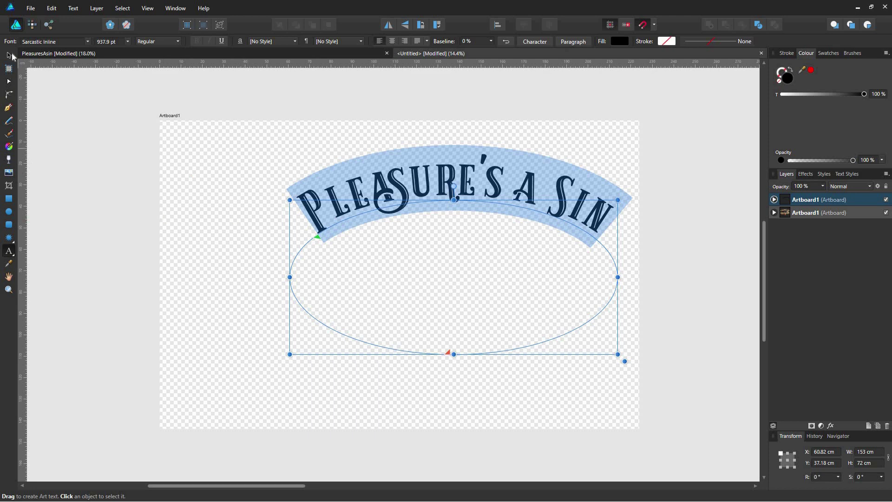
Scale the curved title to about 188.4 by 91.9 cm and centre it roughly on the artboard
{"action": "left_click", "coordinate": [10, 55]}
{"action": "left_click_drag", "start_coordinate": [382, 260], "coordinate": [317, 263]}
{"action": "left_click_drag", "start_coordinate": [573, 381], "coordinate": [628, 407]}
{"action": "left_click_drag", "start_coordinate": [196, 392], "coordinate": [211, 395]}
{"action": "left_click_drag", "start_coordinate": [613, 403], "coordinate": [617, 403]}
{"action": "left_click_drag", "start_coordinate": [440, 292], "coordinate": [440, 303]}
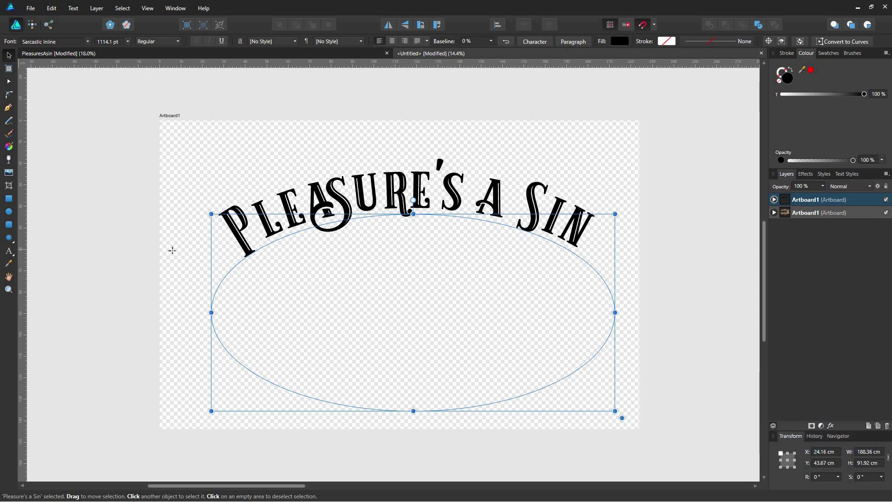
Tighten the tracking of the title's initial P to -34 ‰
{"action": "key", "text": "t"}
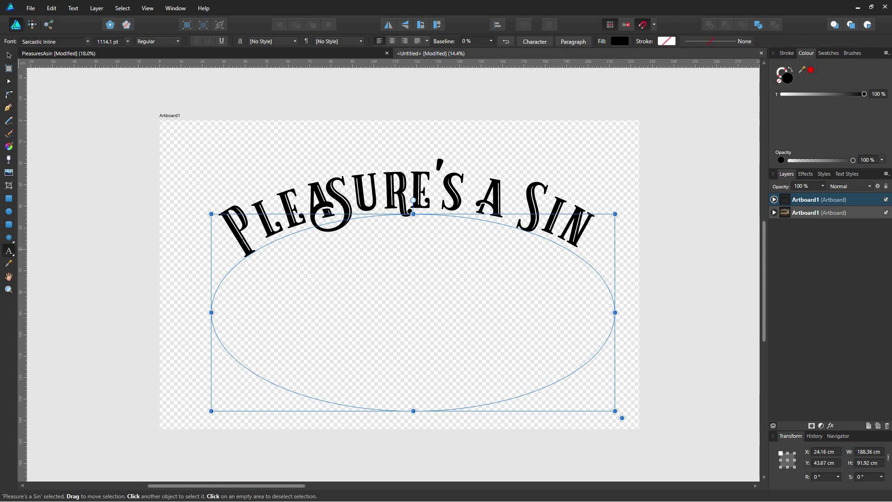
{"action": "key", "text": "ctrl+a"}
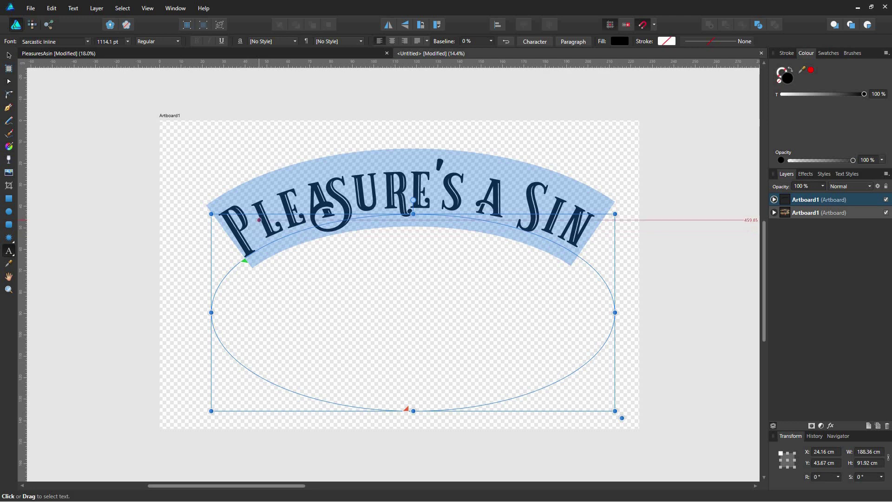
{"action": "left_click", "coordinate": [259, 220]}
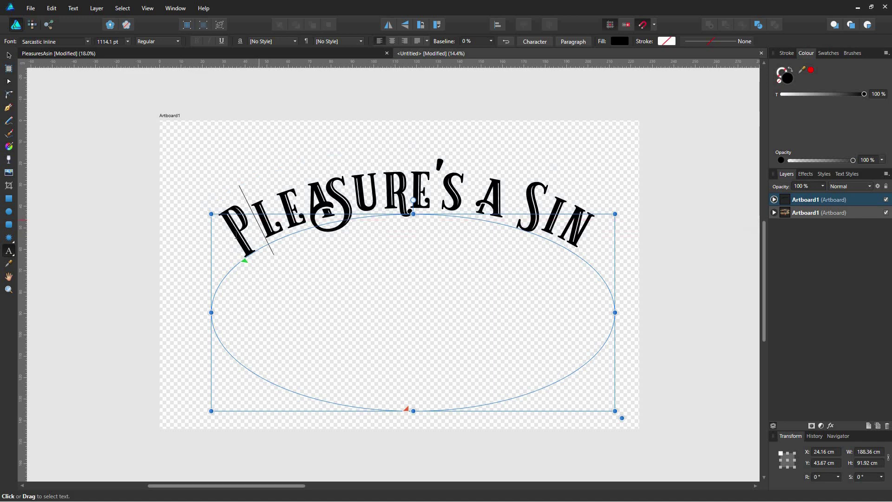
{"action": "key", "text": "shift+Left"}
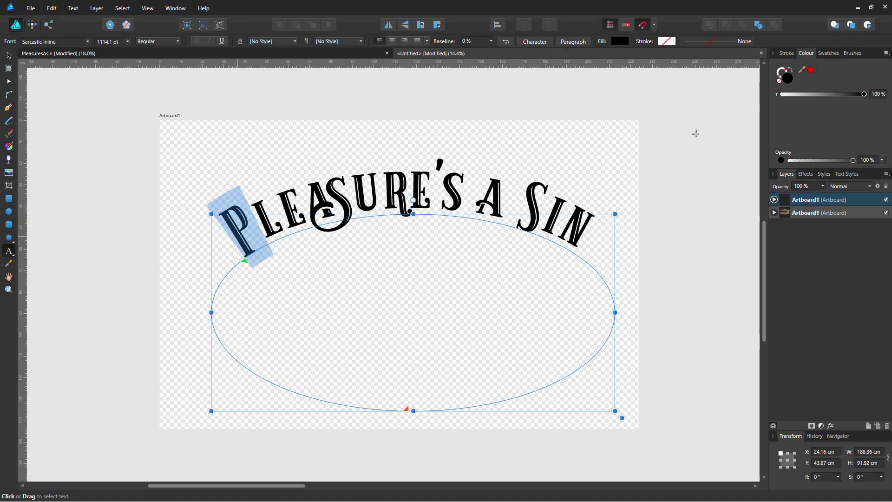
{"action": "left_click", "coordinate": [534, 41]}
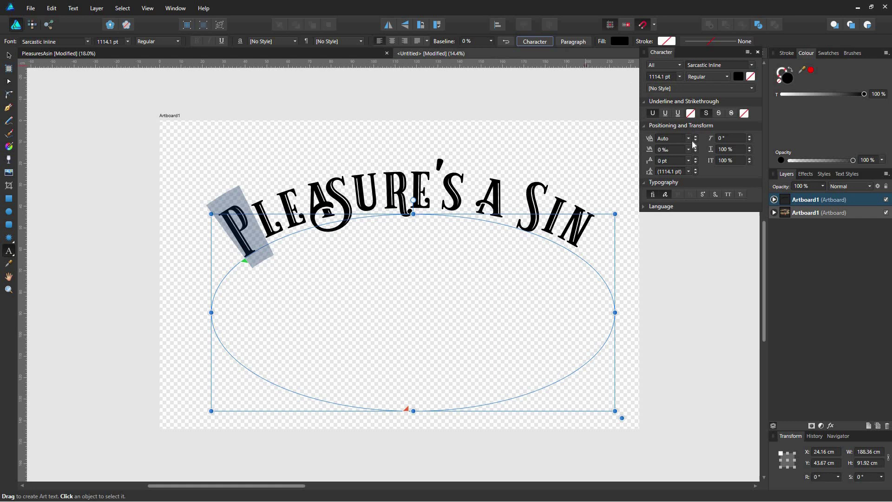
{"action": "left_click", "coordinate": [695, 152]}
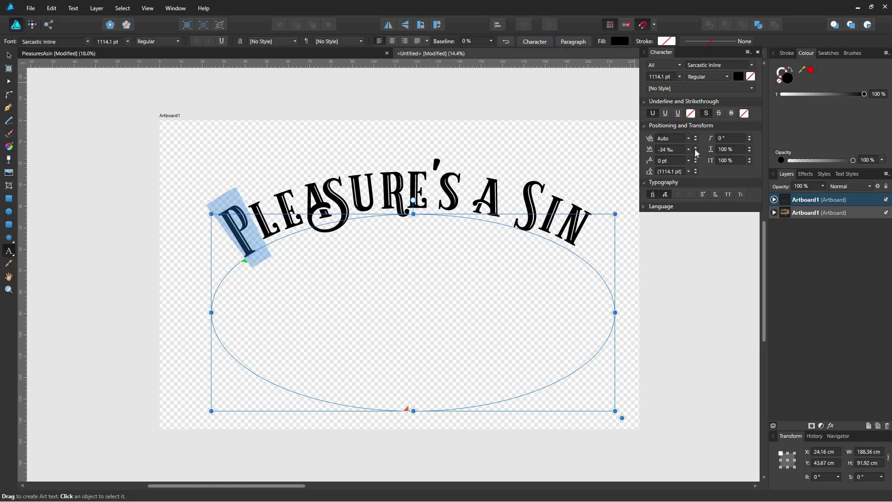
Set the tracking of the U in "Pleasure's" to -36 ‰ and that of the apostrophe to -34 ‰
{"action": "mouse_move", "coordinate": [349, 199]}
{"action": "left_mouse_down"}
{"action": "mouse_move", "coordinate": [405, 198]}
{"action": "mouse_move", "coordinate": [356, 199]}
{"action": "left_mouse_up"}
{"action": "left_click", "coordinate": [696, 151]}
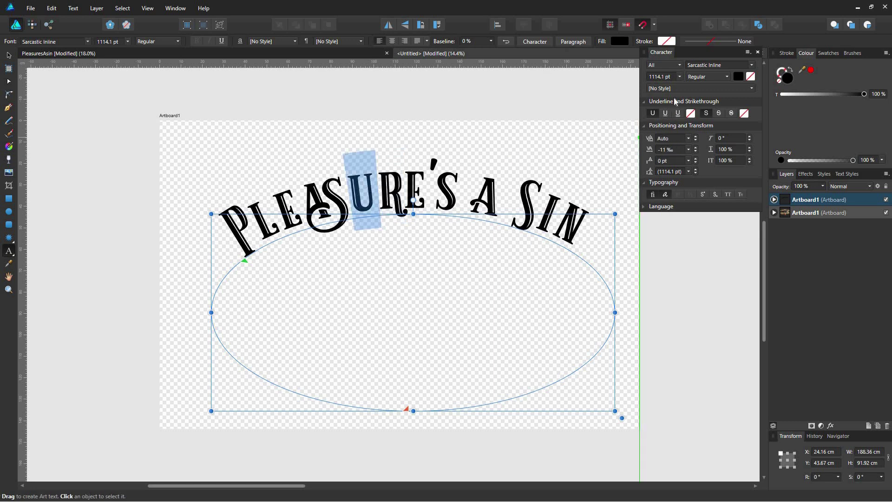
{"action": "left_click", "coordinate": [689, 150]}
{"action": "left_click", "coordinate": [696, 152]}
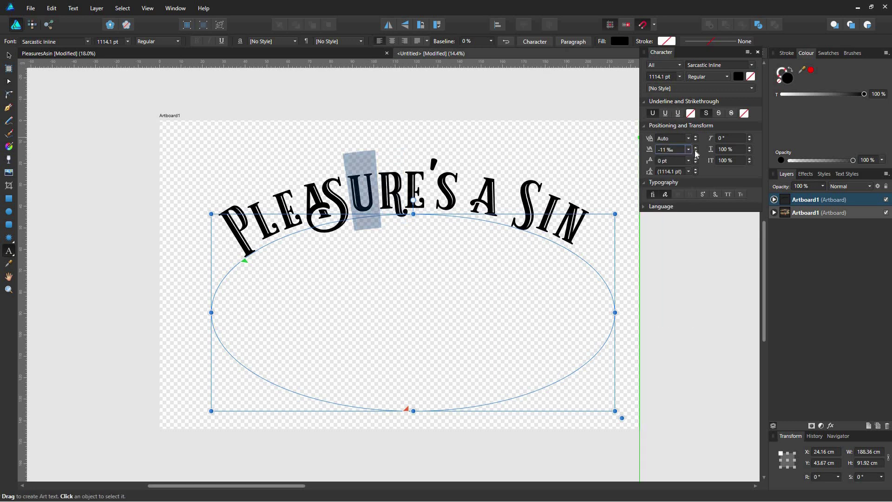
{"action": "left_click", "coordinate": [696, 152]}
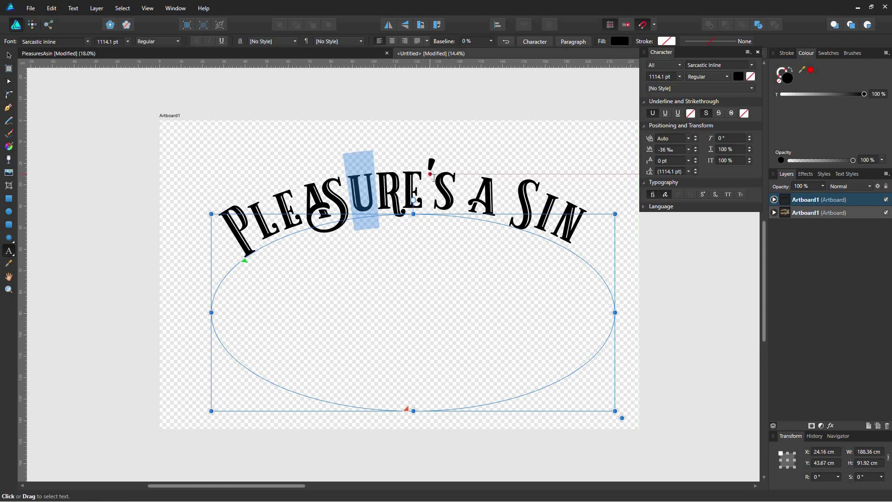
{"action": "left_click_drag", "start_coordinate": [428, 178], "coordinate": [436, 177]}
{"action": "scroll", "coordinate": [696, 154], "scroll_direction": "down", "scroll_amount": 20}
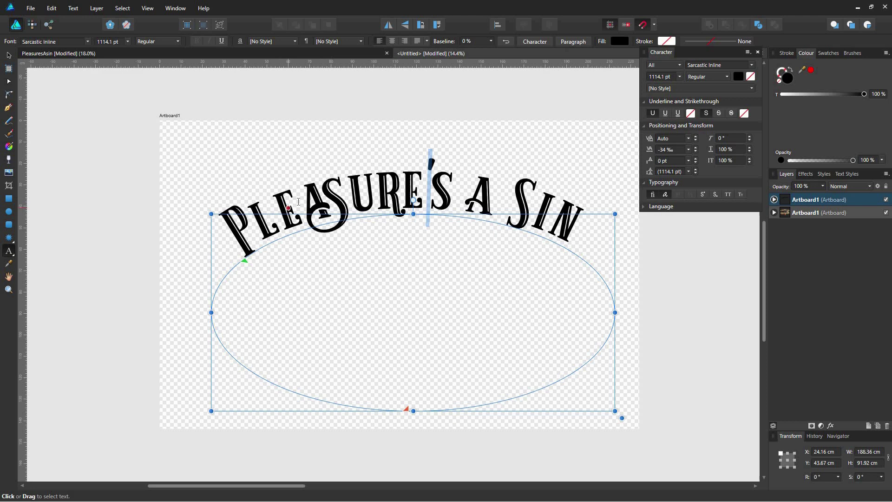
Set the tracking of the R in "Pleasure's" to 14 ‰ and readjust the U to -35 ‰
{"action": "left_click", "coordinate": [403, 238]}
{"action": "key", "text": "shift+Left"}
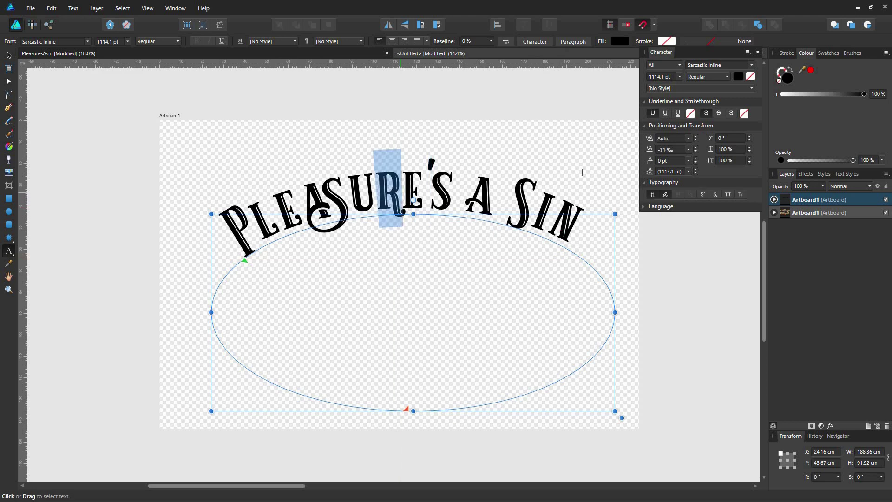
{"action": "scroll", "coordinate": [695, 149], "scroll_direction": "up", "scroll_amount": 20}
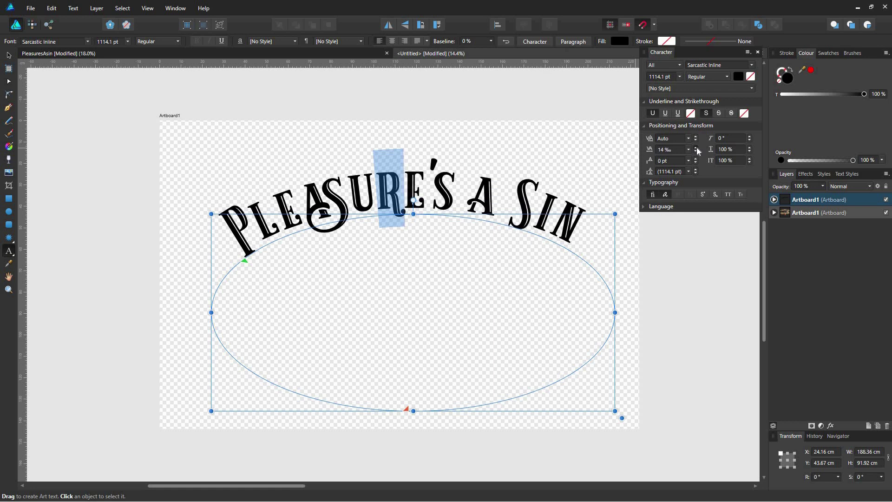
{"action": "left_click", "coordinate": [379, 233]}
{"action": "key", "text": "shift+Left"}
{"action": "scroll", "coordinate": [695, 149], "scroll_direction": "up", "scroll_amount": 14}
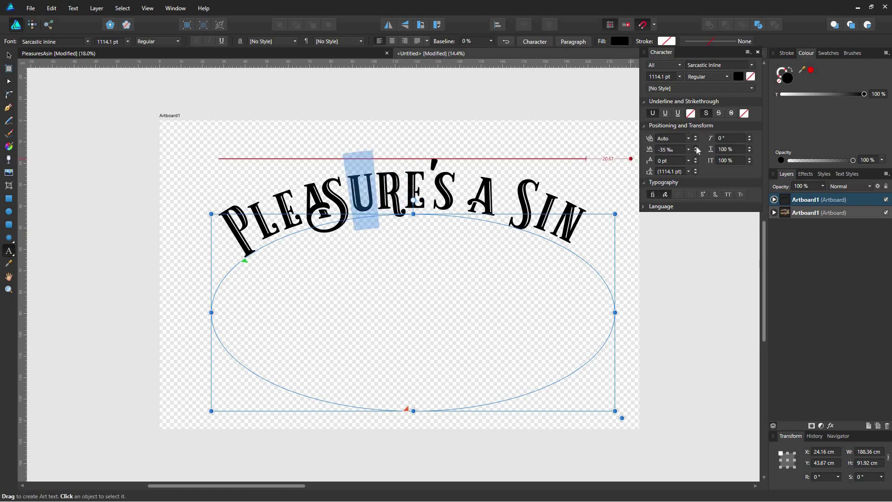
Try to give the title a muted golden tan fill with only the text cursor placed before "Sin"
{"action": "left_click", "coordinate": [510, 205]}
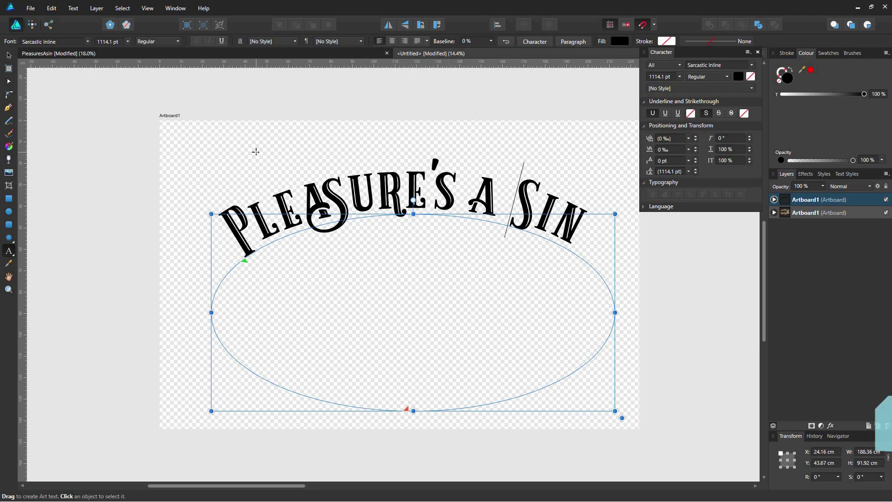
{"action": "left_click", "coordinate": [811, 71]}
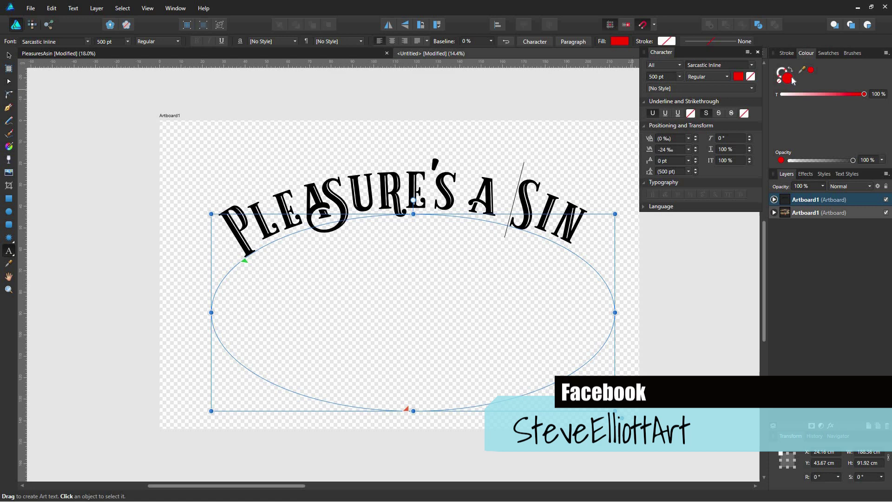
{"action": "double_click", "coordinate": [789, 79]}
{"action": "left_click", "coordinate": [336, 159]}
{"action": "left_click_drag", "start_coordinate": [393, 234], "coordinate": [382, 246]}
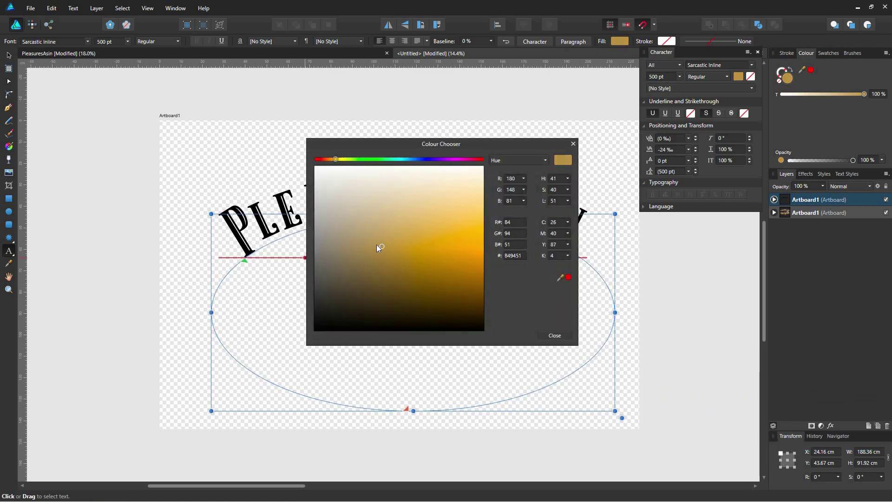
{"action": "left_click", "coordinate": [382, 242]}
{"action": "left_click_drag", "start_coordinate": [335, 160], "coordinate": [332, 160]}
{"action": "left_click", "coordinate": [557, 335]}
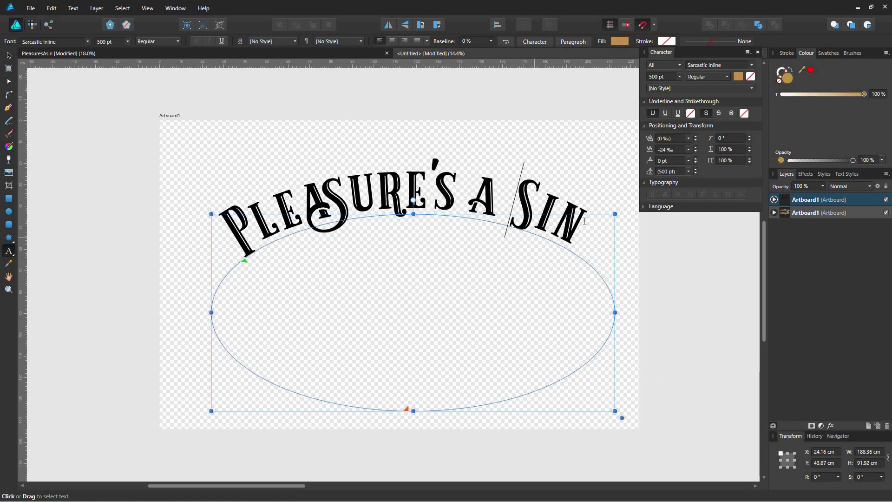
Fill the entire "Pleasure's a Sin" text with a dark golden brown
{"action": "left_click", "coordinate": [522, 253]}
{"action": "key", "text": "ctrl+a"}
{"action": "double_click", "coordinate": [786, 79]}
{"action": "left_click_drag", "start_coordinate": [338, 159], "coordinate": [334, 159]}
{"action": "left_click_drag", "start_coordinate": [315, 331], "coordinate": [412, 267]}
{"action": "left_click", "coordinate": [559, 335]}
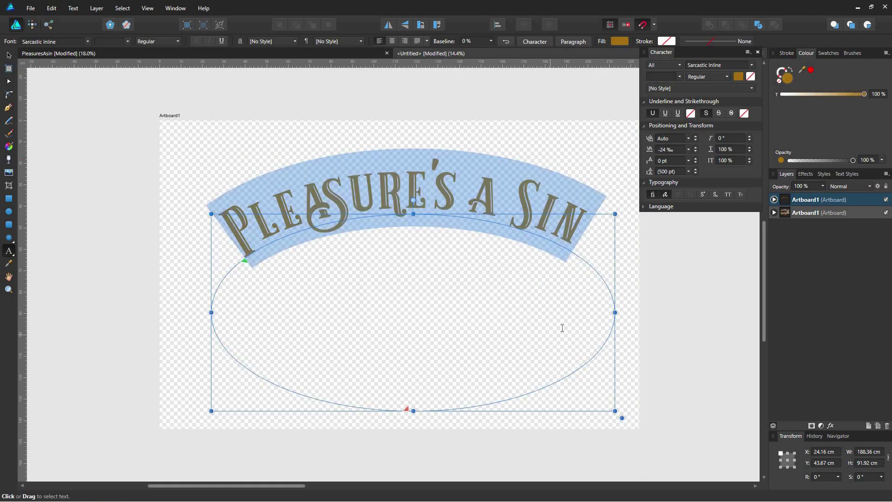
Add a 58.8 pt stroke to the title, drawn behind the fill and scaling with the object
{"action": "left_click", "coordinate": [752, 77]}
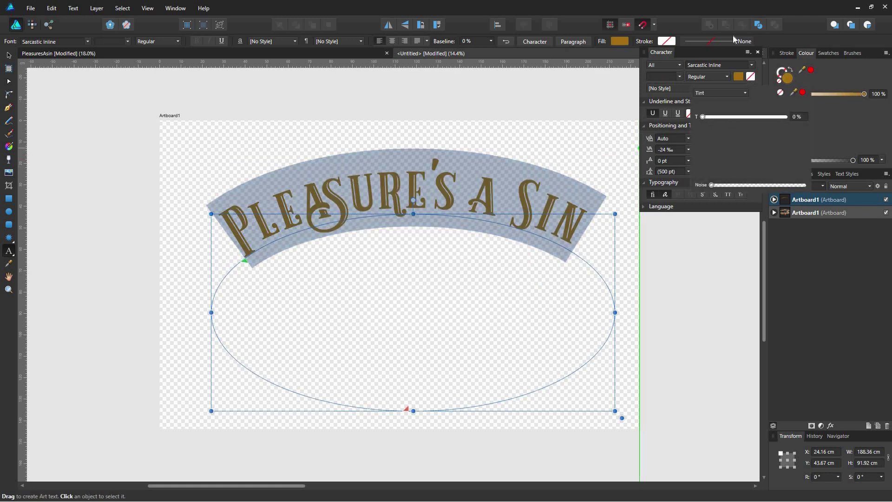
{"action": "left_click", "coordinate": [734, 39]}
{"action": "left_click", "coordinate": [651, 126]}
{"action": "left_click", "coordinate": [697, 126]}
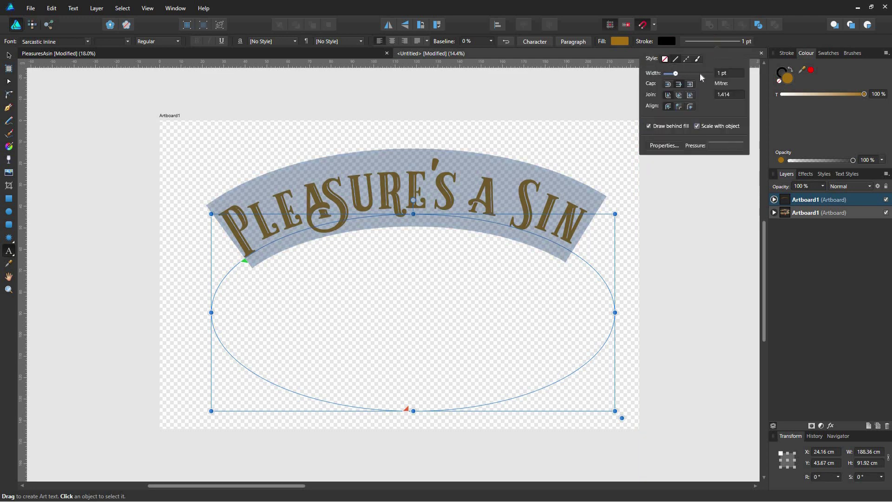
{"action": "left_click_drag", "start_coordinate": [699, 74], "coordinate": [707, 73]}
Change the title's stroke colour to a very dark reddish brown
{"action": "double_click", "coordinate": [782, 73]}
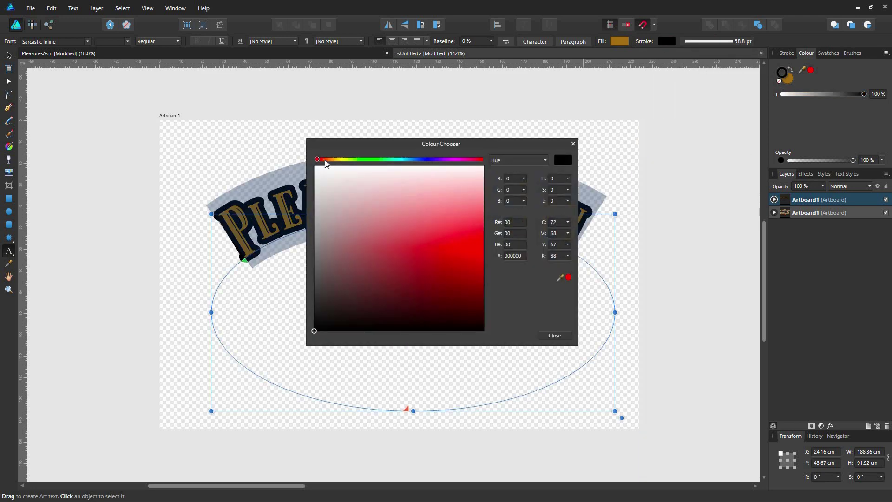
{"action": "left_click_drag", "start_coordinate": [326, 159], "coordinate": [335, 159]}
{"action": "left_click", "coordinate": [351, 293]}
{"action": "left_click_drag", "start_coordinate": [366, 300], "coordinate": [354, 316]}
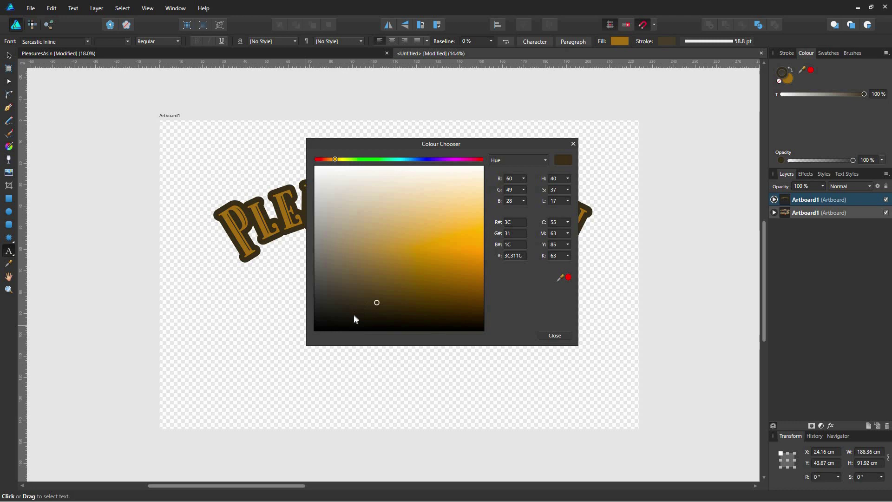
{"action": "left_click_drag", "start_coordinate": [335, 160], "coordinate": [324, 159]}
{"action": "left_click_drag", "start_coordinate": [345, 303], "coordinate": [361, 303]}
{"action": "left_click", "coordinate": [549, 335]}
Move the curved title slightly up and left, to about X 20.1 cm, Y 38.5 cm
{"action": "left_click", "coordinate": [430, 310]}
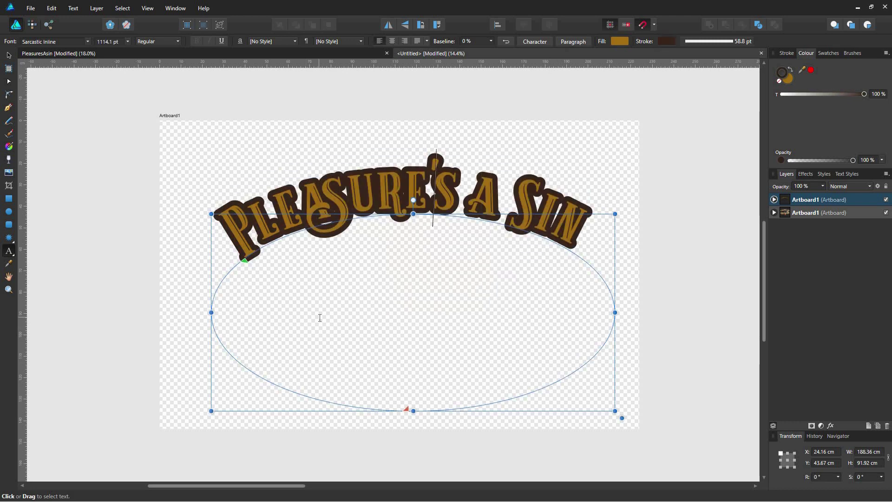
{"action": "left_click", "coordinate": [8, 55]}
{"action": "mouse_move", "coordinate": [422, 284]}
{"action": "left_mouse_down"}
{"action": "mouse_move", "coordinate": [410, 266]}
{"action": "mouse_move", "coordinate": [414, 274]}
{"action": "left_mouse_up"}
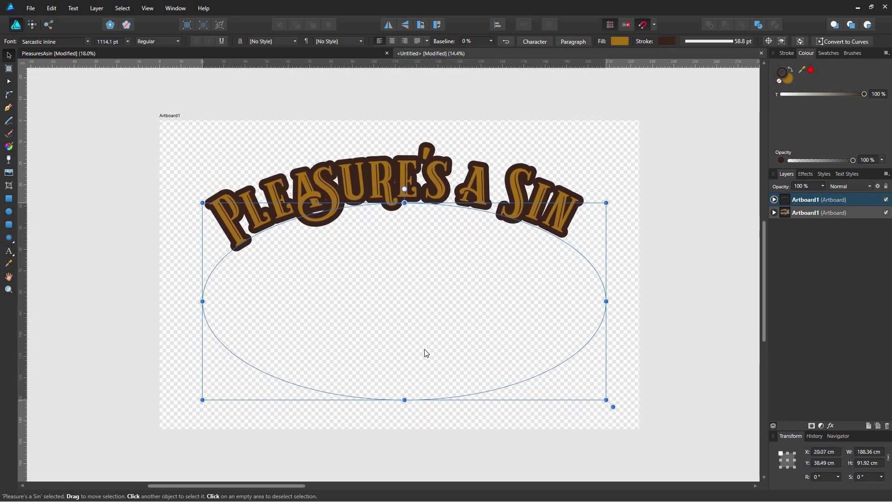
Move the curved title up and right to about X 22.6 cm, Y 33.9 cm and deselect it
{"action": "left_click_drag", "start_coordinate": [425, 350], "coordinate": [417, 345]}
{"action": "left_click", "coordinate": [100, 261]}
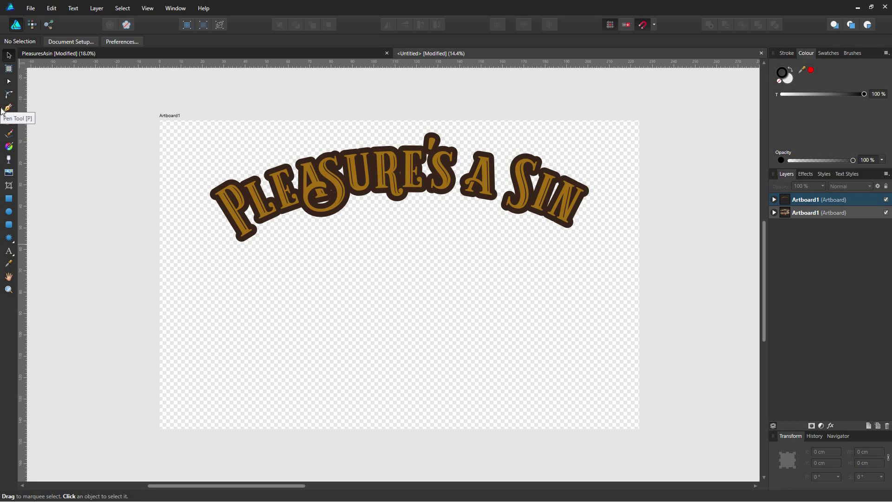
Draw an open S-shaped curve with the Pen tool beneath the title, ending at about X 195.7 cm, Y 94.4 cm
{"action": "left_click", "coordinate": [8, 108]}
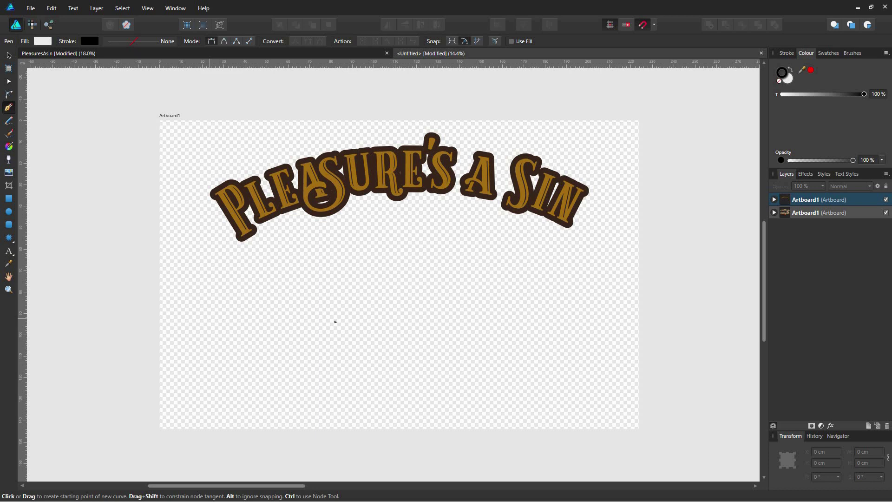
{"action": "left_click", "coordinate": [209, 319]}
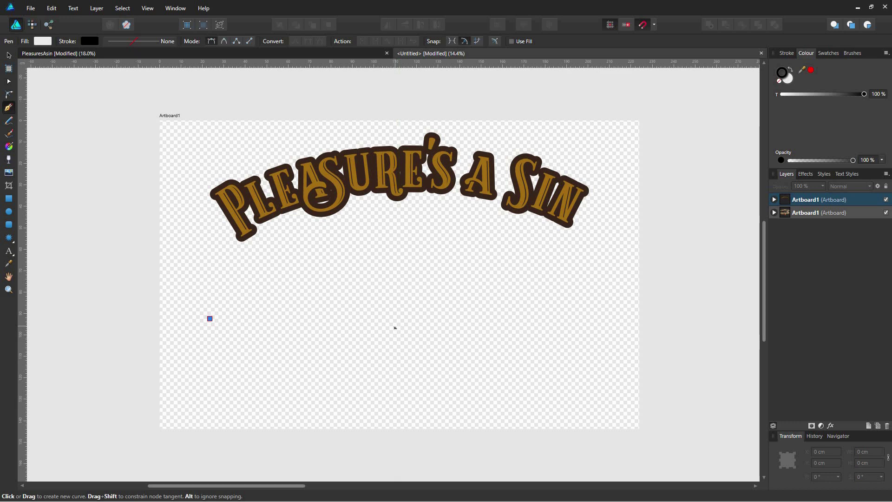
{"action": "left_click_drag", "start_coordinate": [395, 326], "coordinate": [486, 383]}
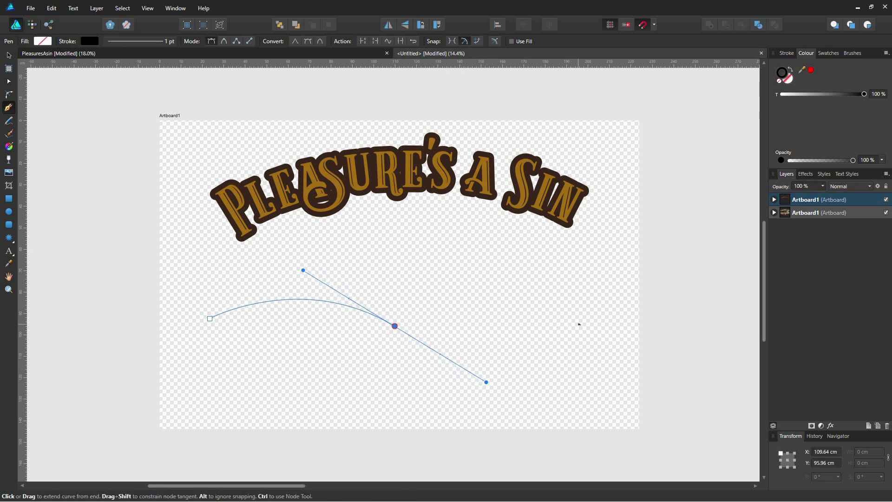
{"action": "mouse_move", "coordinate": [578, 322]}
{"action": "left_mouse_down"}
{"action": "mouse_move", "coordinate": [583, 316]}
{"action": "mouse_move", "coordinate": [579, 323]}
{"action": "left_mouse_up"}
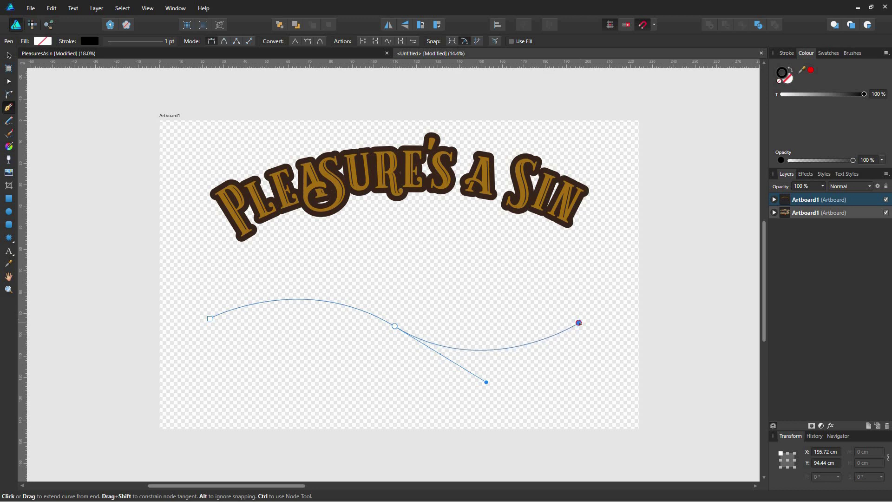
Reshape the curve by lowering its left end to about Y 103.4 cm, flattening its bend and moving the middle node to X 112 cm, Y 98.6 cm
{"action": "left_click", "coordinate": [9, 82]}
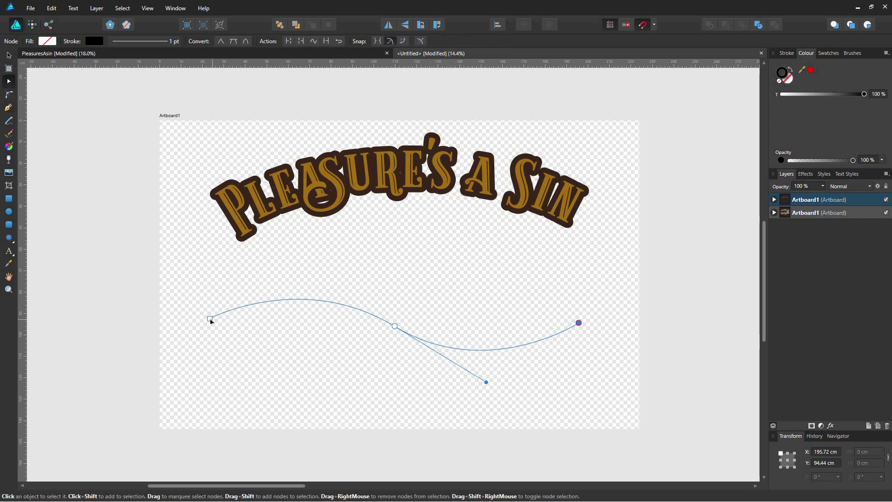
{"action": "left_click_drag", "start_coordinate": [210, 318], "coordinate": [209, 342]}
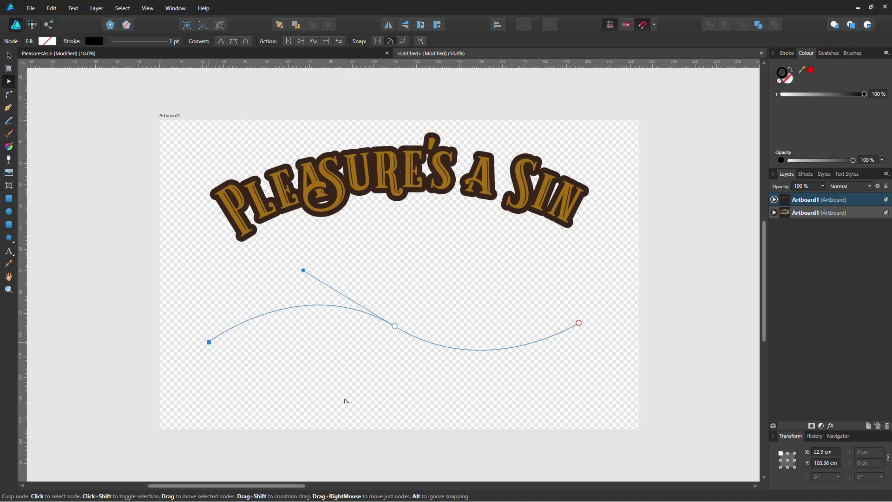
{"action": "left_click_drag", "start_coordinate": [303, 272], "coordinate": [290, 289]}
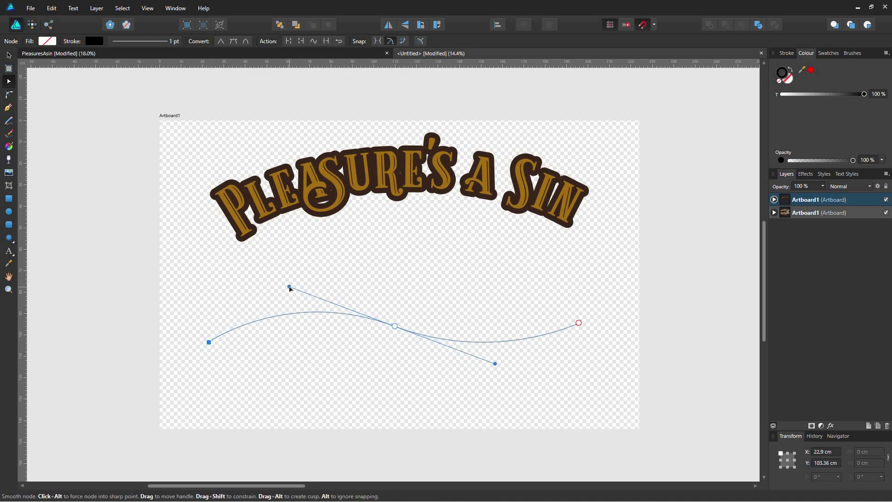
{"action": "left_click", "coordinate": [396, 354]}
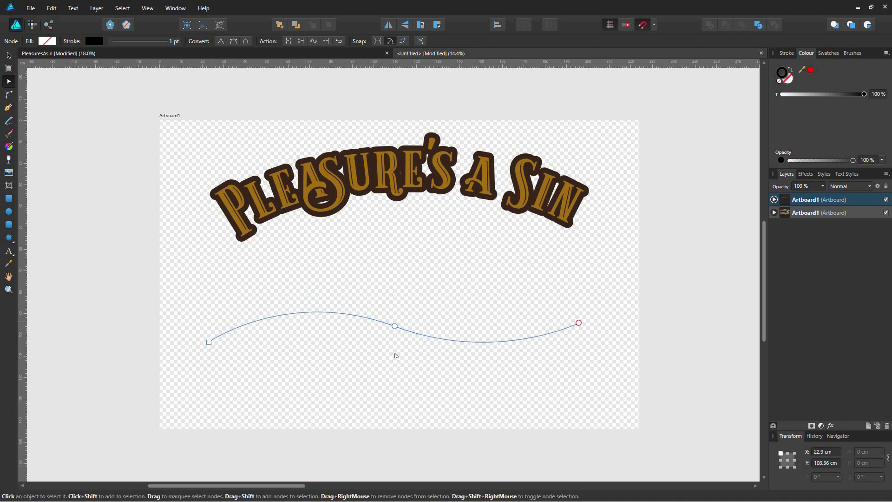
{"action": "left_click_drag", "start_coordinate": [395, 327], "coordinate": [400, 333]}
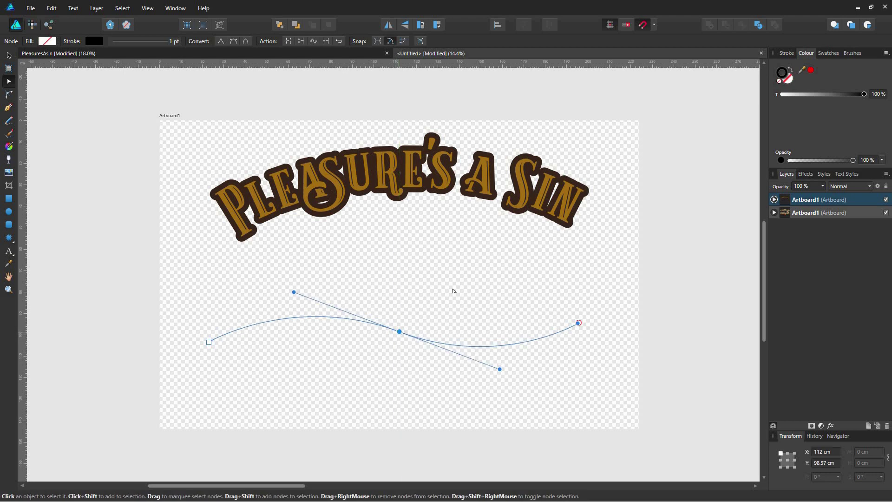
{"action": "left_click", "coordinate": [138, 294]}
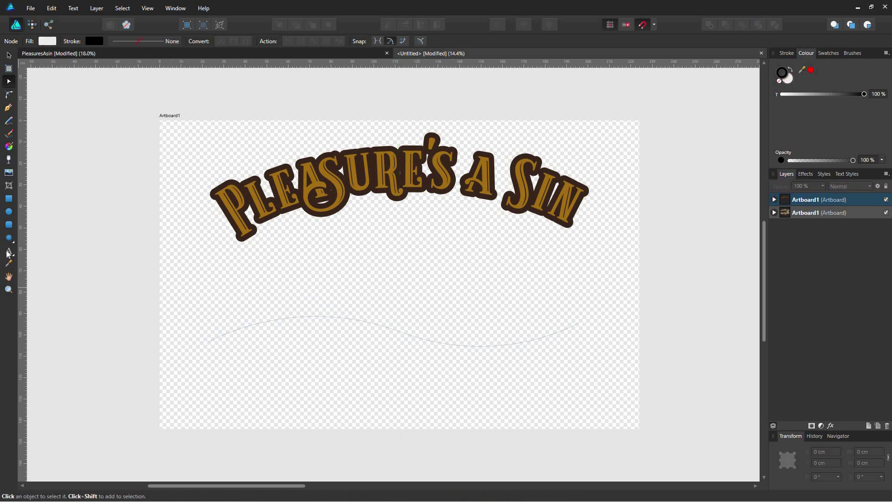
Add the art text "and Sometimes" in Sarcastic Inline at 500 pt between the title and the wavy curve
{"action": "key", "text": "t"}
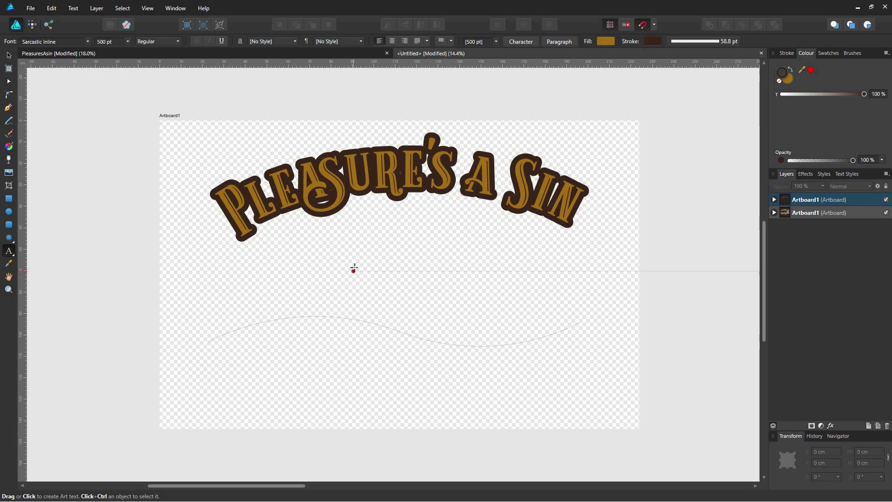
{"action": "left_click", "coordinate": [355, 267]}
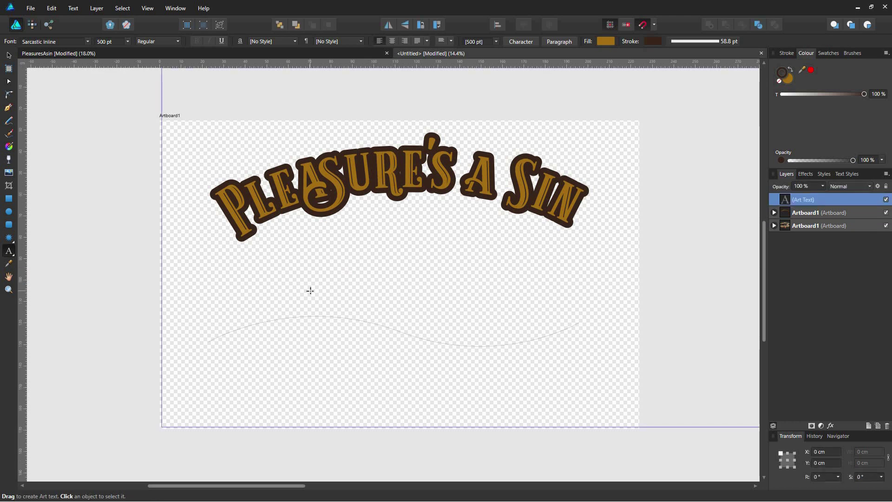
{"action": "type", "text": "and"}
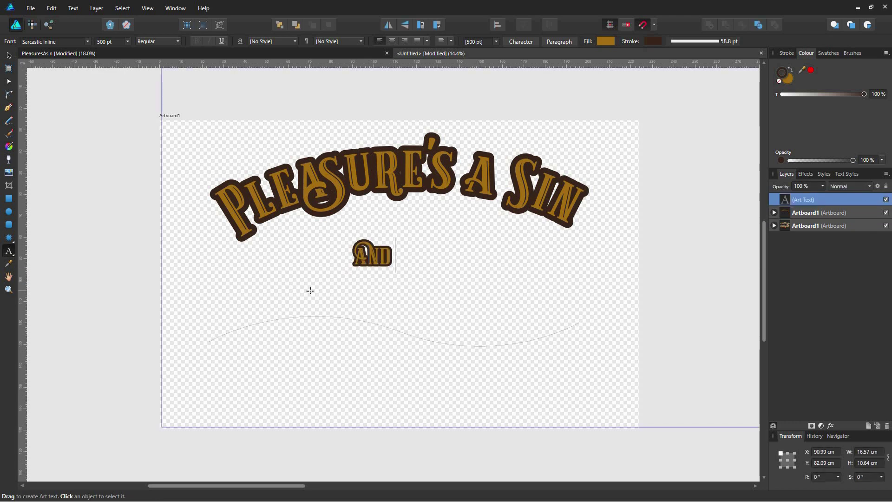
{"action": "type", "text": " Sometimes"}
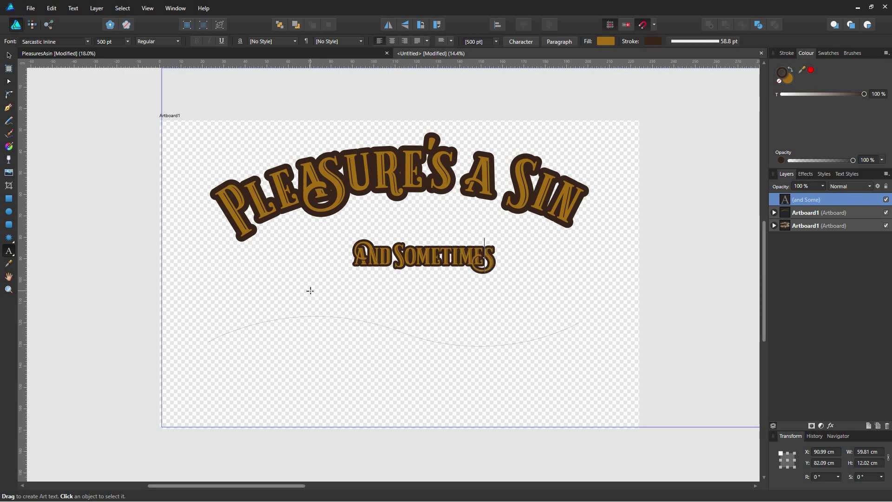
{"action": "key", "text": "Escape"}
{"action": "key", "text": "Escape"}
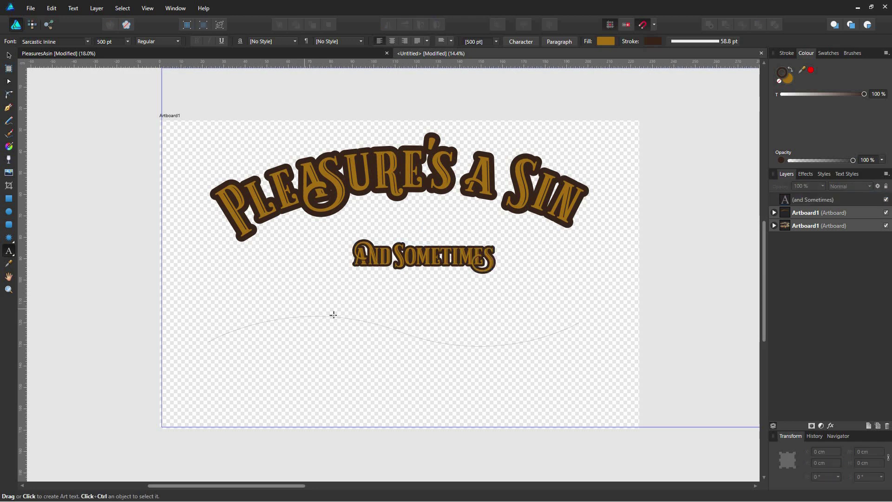
Place the text "Sin's a Pleasure" along the wavy curve and enlarge it to 900 pt
{"action": "left_click", "coordinate": [299, 316]}
{"action": "left_click", "coordinate": [305, 317]}
{"action": "type", "text": "Sin's a Pleasure"}
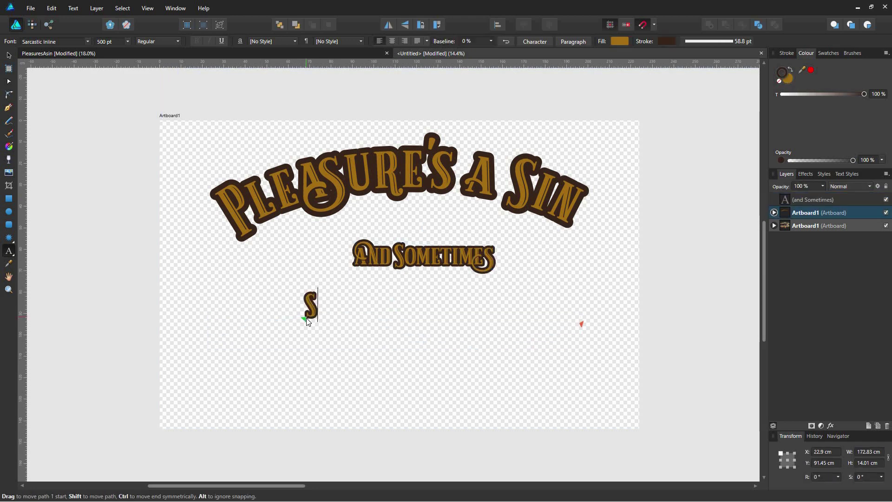
{"action": "key", "text": "ctrl+a"}
{"action": "left_click", "coordinate": [106, 42]}
{"action": "type", "text": "1000"}
{"action": "key", "text": "Return"}
{"action": "left_click", "coordinate": [108, 42]}
{"action": "type", "text": "900"}
{"action": "key", "text": "Return"}
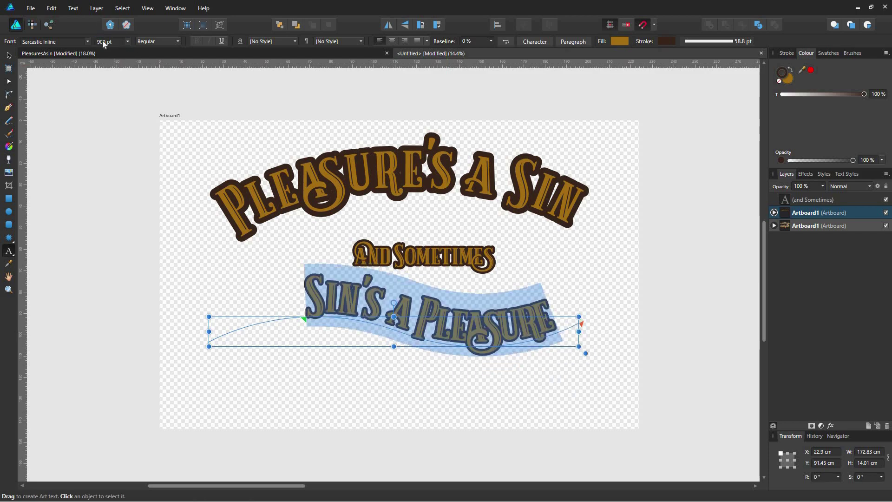
Shift the start of "Sin's a Pleasure" towards the curve's left end and set its size to 1180 pt
{"action": "left_click_drag", "start_coordinate": [304, 318], "coordinate": [220, 338]}
{"action": "left_click", "coordinate": [108, 42]}
{"action": "type", "text": "1200"}
{"action": "key", "text": "Return"}
{"action": "left_click", "coordinate": [535, 41]}
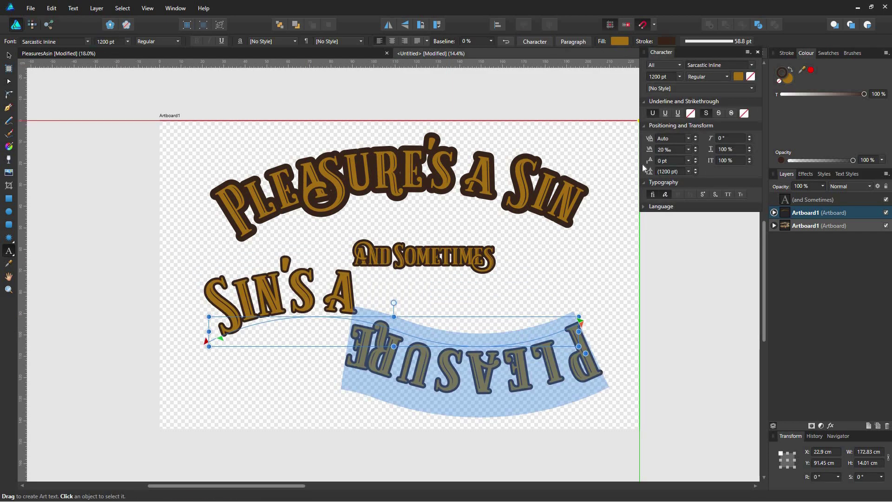
{"action": "left_click", "coordinate": [107, 42]}
{"action": "type", "text": "1180"}
{"action": "key", "text": "Return"}
Adjust the tracking of the letters in "Pleasure" and align the text's start with the curve's left end
{"action": "left_click_drag", "start_coordinate": [568, 311], "coordinate": [389, 307]}
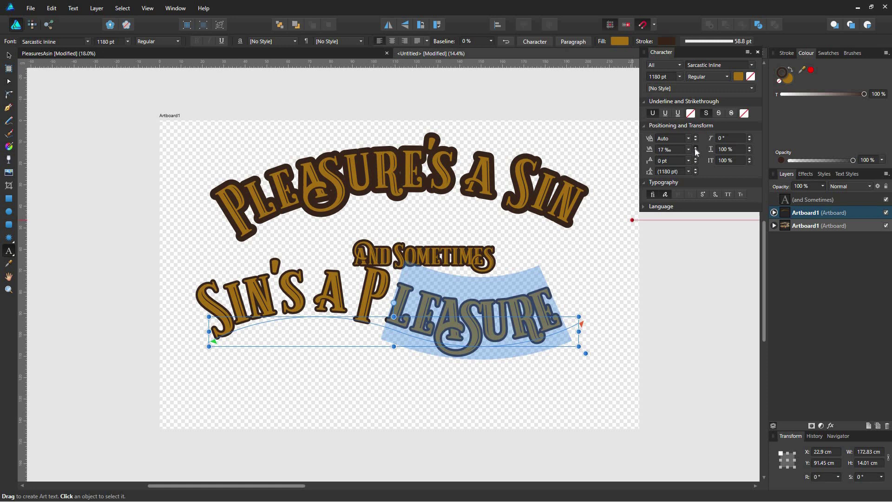
{"action": "left_click", "coordinate": [696, 147]}
{"action": "left_click_drag", "start_coordinate": [214, 342], "coordinate": [208, 345]}
{"action": "left_click", "coordinate": [696, 148]}
{"action": "scroll", "coordinate": [697, 153], "scroll_direction": "up", "scroll_amount": 3}
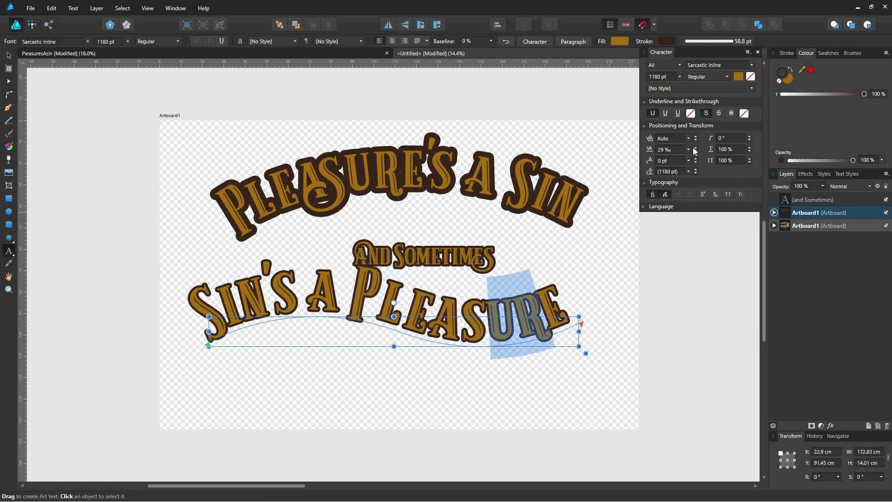
{"action": "key", "text": "ctrl+z"}
{"action": "left_click_drag", "start_coordinate": [573, 310], "coordinate": [171, 353]}
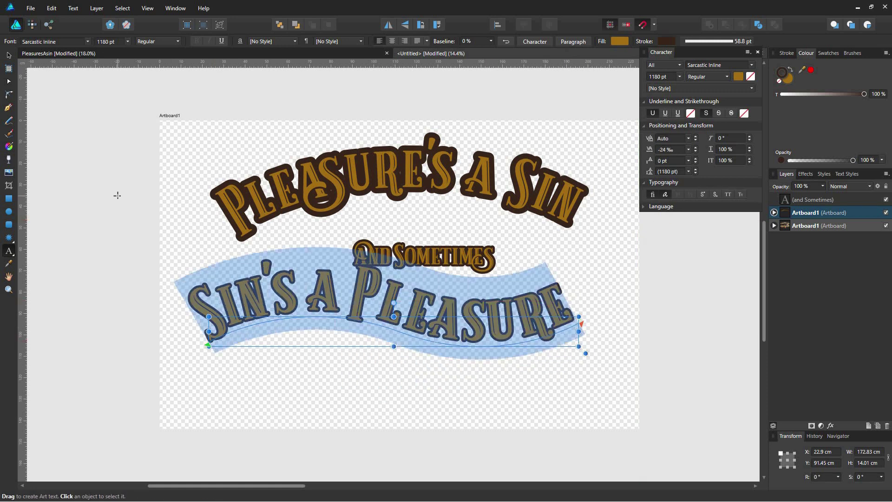
Move "Sin's a Pleasure" down and right to about X 34.7 cm, Y 114.7 cm
{"action": "left_click", "coordinate": [9, 55]}
{"action": "left_click_drag", "start_coordinate": [283, 298], "coordinate": [308, 347]}
Thicken the stroke of the whole "Sin's a Pleasure" text to 150 pt
{"action": "left_click", "coordinate": [9, 251]}
{"action": "left_click_drag", "start_coordinate": [597, 360], "coordinate": [200, 395]}
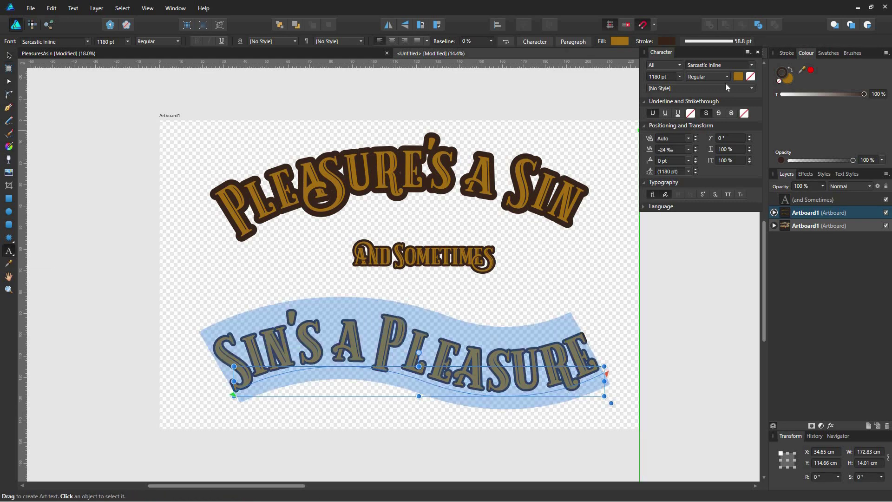
{"action": "left_click", "coordinate": [758, 52]}
{"action": "left_click", "coordinate": [718, 41]}
{"action": "left_click_drag", "start_coordinate": [700, 73], "coordinate": [714, 74]}
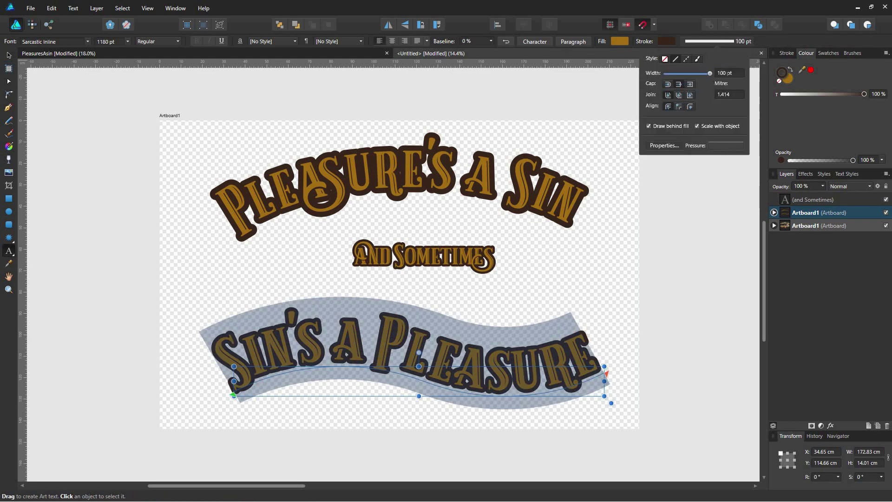
{"action": "left_click", "coordinate": [728, 73]}
{"action": "type", "text": "200"}
{"action": "key", "text": "Return"}
{"action": "left_click", "coordinate": [729, 73]}
{"action": "type", "text": "150"}
{"action": "key", "text": "Return"}
Scale the "and Sometimes" text up to about 662 pt, about 86 cm wide
{"action": "left_click", "coordinate": [440, 256]}
{"action": "left_click_drag", "start_coordinate": [493, 272], "coordinate": [539, 281]}
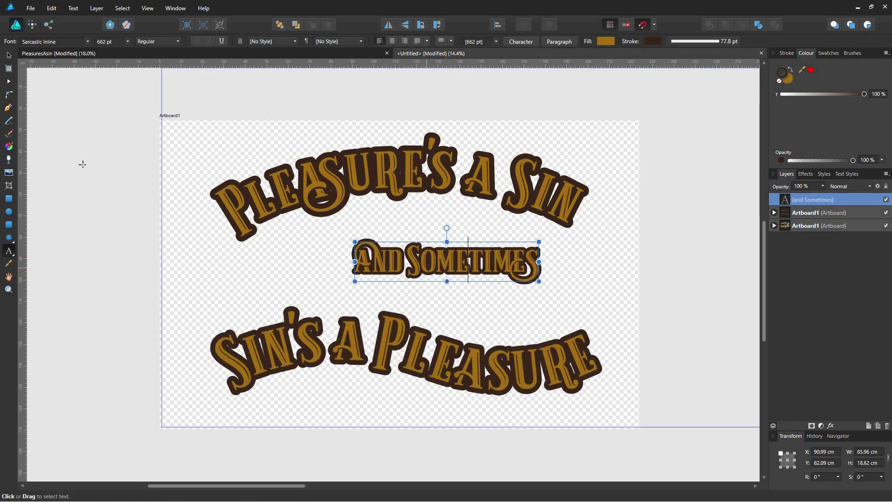
Move "and Sometimes" to the artboard's left side between the two titles and shift "Sin's a Pleasure" slightly lower
{"action": "left_click", "coordinate": [9, 56]}
{"action": "left_click_drag", "start_coordinate": [447, 263], "coordinate": [293, 287]}
{"action": "left_click_drag", "start_coordinate": [390, 346], "coordinate": [383, 362]}
{"action": "left_click_drag", "start_coordinate": [293, 287], "coordinate": [289, 301]}
Move the "Pleasure's a Sin" title slightly down to about Y 35.9 cm
{"action": "left_click", "coordinate": [395, 172]}
{"action": "left_click", "coordinate": [9, 251]}
{"action": "left_click", "coordinate": [9, 55]}
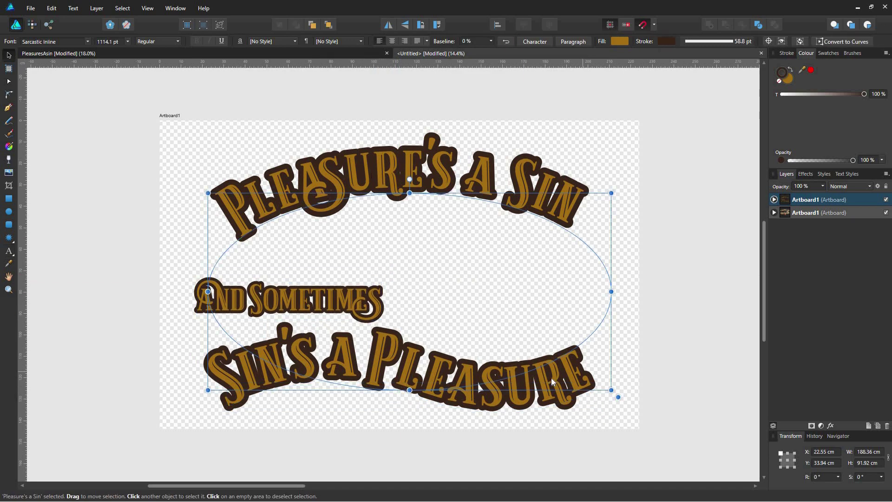
{"action": "left_click_drag", "start_coordinate": [551, 381], "coordinate": [551, 385]}
{"action": "left_click", "coordinate": [551, 386]}
Set the text size of the entire "Pleasure's a Sin" title to 1180 pt
{"action": "left_click", "coordinate": [13, 254]}
{"action": "left_click", "coordinate": [51, 251]}
{"action": "left_click", "coordinate": [399, 177]}
{"action": "key", "text": "ctrl+a"}
{"action": "left_click", "coordinate": [102, 42]}
{"action": "type", "text": "118"}
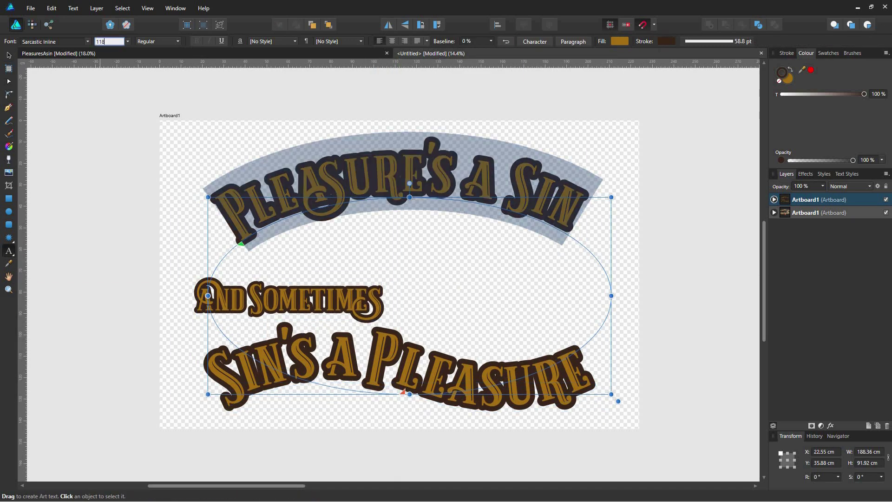
{"action": "type", "text": "0"}
{"action": "key", "text": "Return"}
Adjust the stroke width of the "Pleasure's a Sin" title to a slightly thinner outline
{"action": "left_click", "coordinate": [716, 41]}
{"action": "left_click", "coordinate": [728, 73]}
{"action": "type", "text": "100"}
{"action": "key", "text": "Return"}
{"action": "left_click_drag", "start_coordinate": [711, 74], "coordinate": [705, 73]}
Enlarge the "Pleasure's a Sin" title proportionally with its path to about 216.6 by 105.7 cm, spanning the artboard's width
{"action": "left_click", "coordinate": [9, 55]}
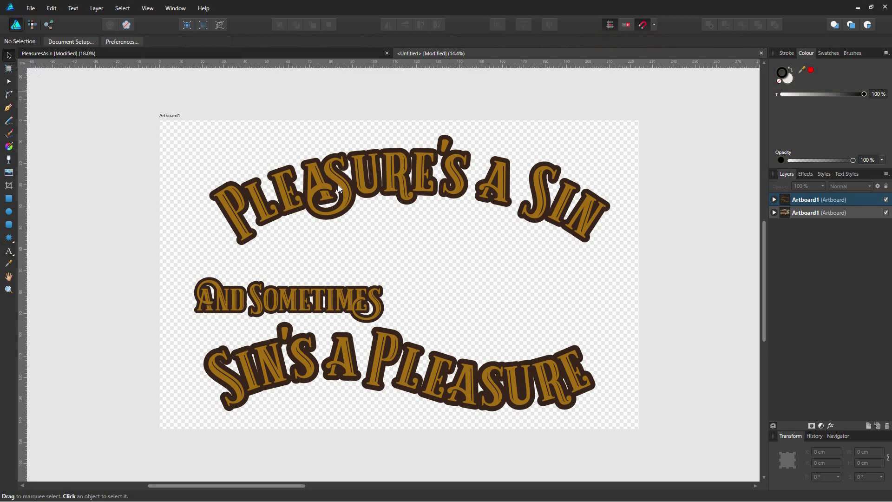
{"action": "left_click", "coordinate": [338, 188]}
Change the fill colour of the "Pleasure's a Sin" title to a pale sandy beige
{"action": "left_click", "coordinate": [791, 80]}
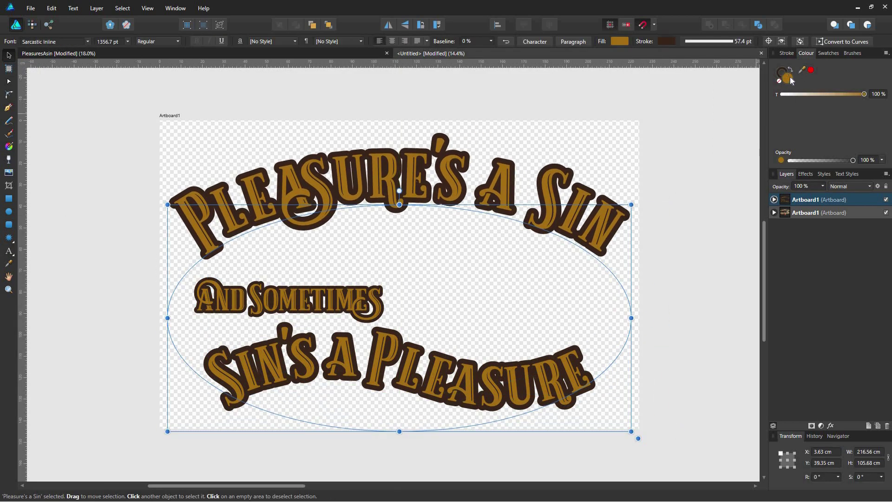
{"action": "double_click", "coordinate": [791, 80]}
{"action": "left_click_drag", "start_coordinate": [331, 158], "coordinate": [321, 160]}
{"action": "left_click_drag", "start_coordinate": [412, 264], "coordinate": [432, 253]}
{"action": "left_click_drag", "start_coordinate": [553, 144], "coordinate": [694, 159]}
{"action": "left_click_drag", "start_coordinate": [463, 173], "coordinate": [477, 174]}
{"action": "left_click_drag", "start_coordinate": [509, 253], "coordinate": [517, 235]}
{"action": "left_click", "coordinate": [695, 349]}
Sample the title's beige fill and apply it to "and Sometimes" and "Sin's a Pleasure"
{"action": "left_click", "coordinate": [320, 298]}
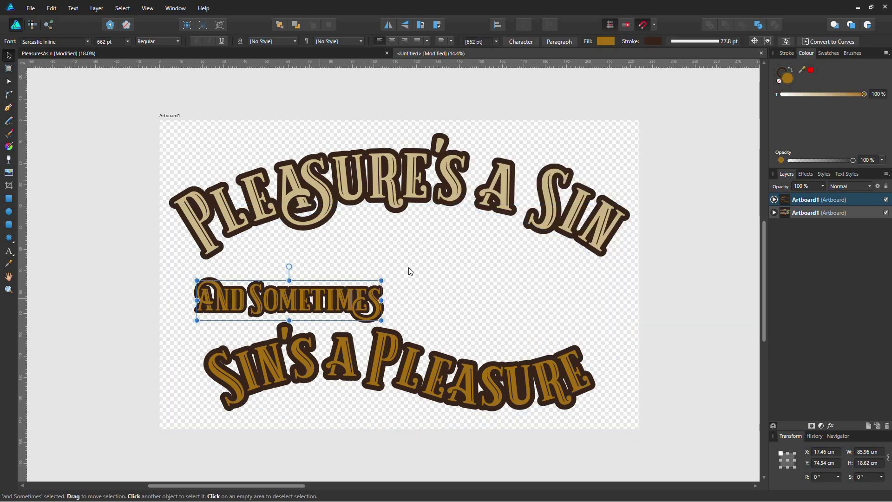
{"action": "left_click_drag", "start_coordinate": [802, 70], "coordinate": [556, 210]}
{"action": "left_click", "coordinate": [811, 70]}
{"action": "left_click", "coordinate": [495, 402]}
{"action": "left_click", "coordinate": [811, 70]}
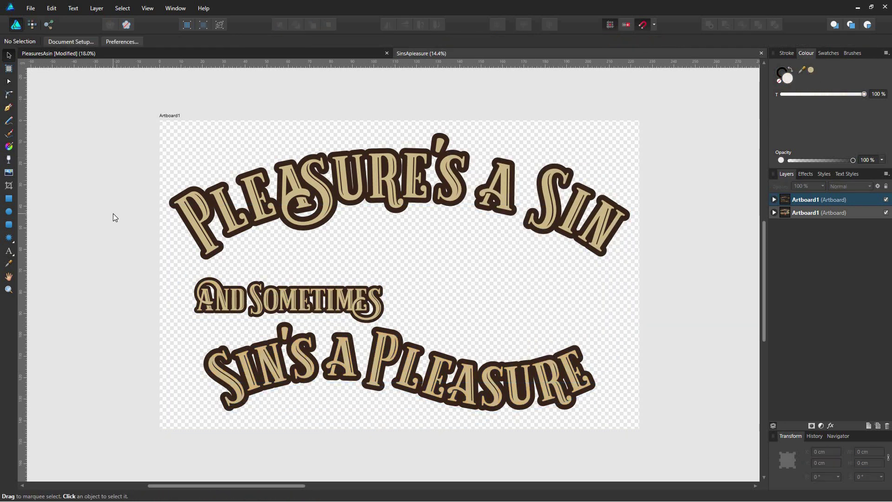
Export the first Artboard1 as a PNG using the PNG-24 preset and Bilinear resampling
{"action": "left_click", "coordinate": [35, 11]}
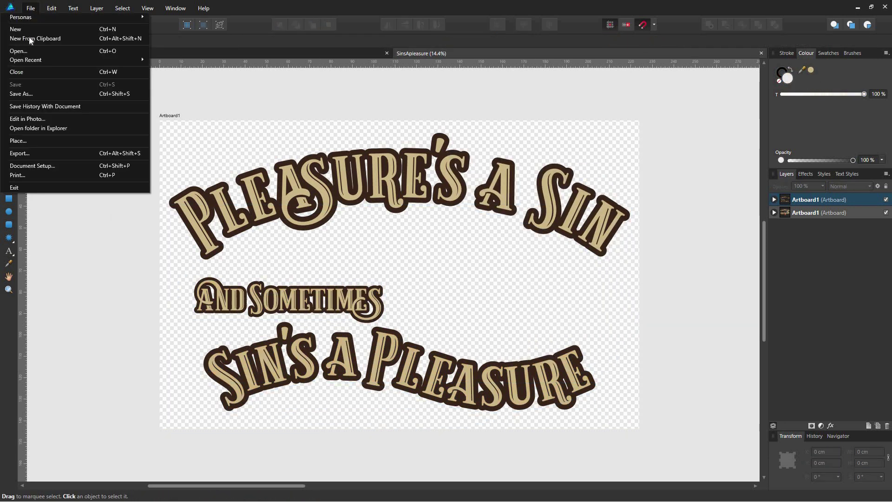
{"action": "left_click", "coordinate": [24, 152]}
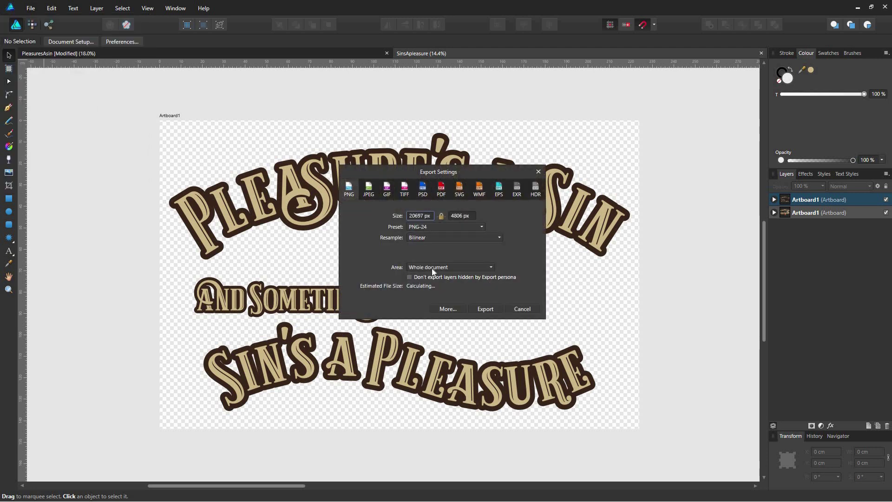
{"action": "left_click", "coordinate": [487, 266]}
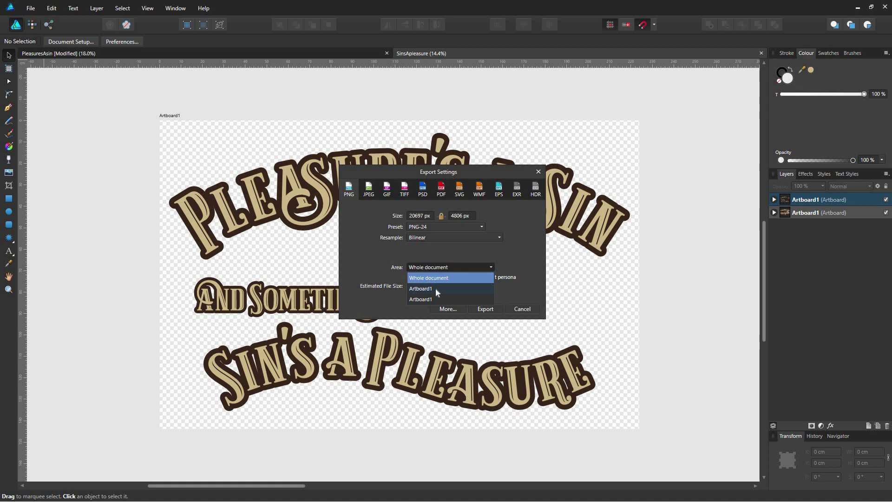
{"action": "left_click", "coordinate": [436, 288]}
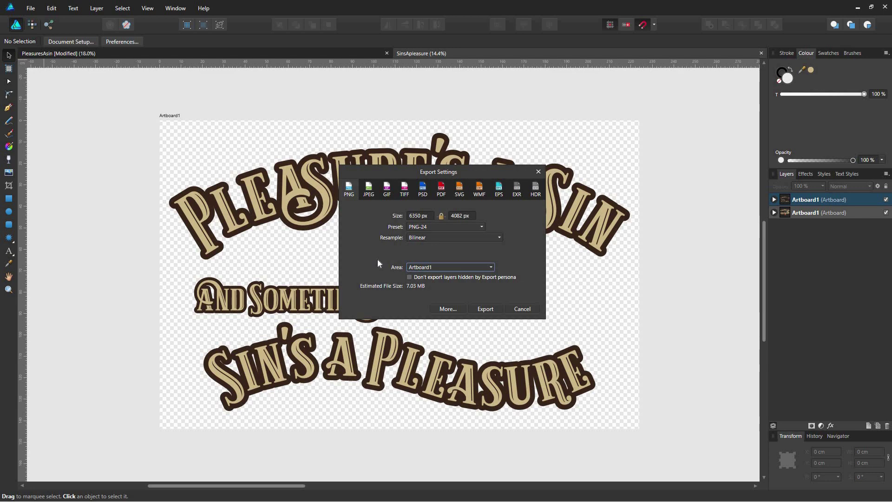
{"action": "left_click", "coordinate": [484, 313]}
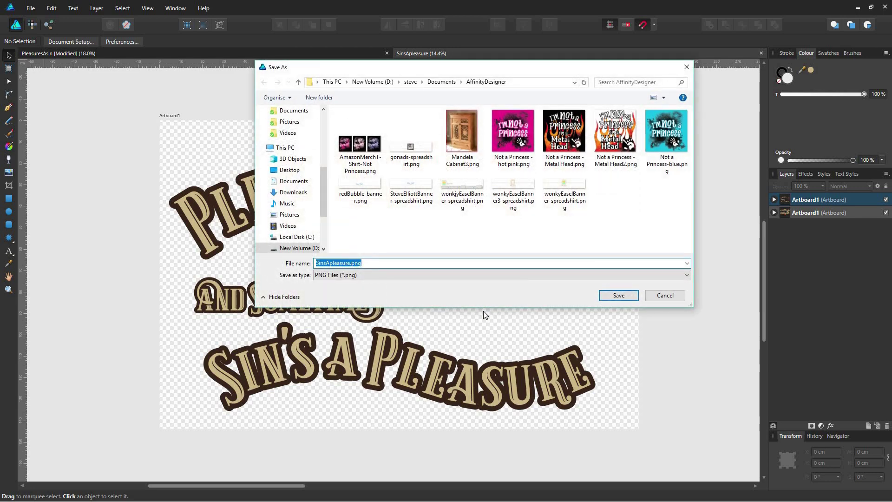
Choose the Artwork folder in iCloud Drive as the destination for SinsApleasure.png
{"action": "scroll", "coordinate": [297, 181], "scroll_direction": "up", "scroll_amount": 5}
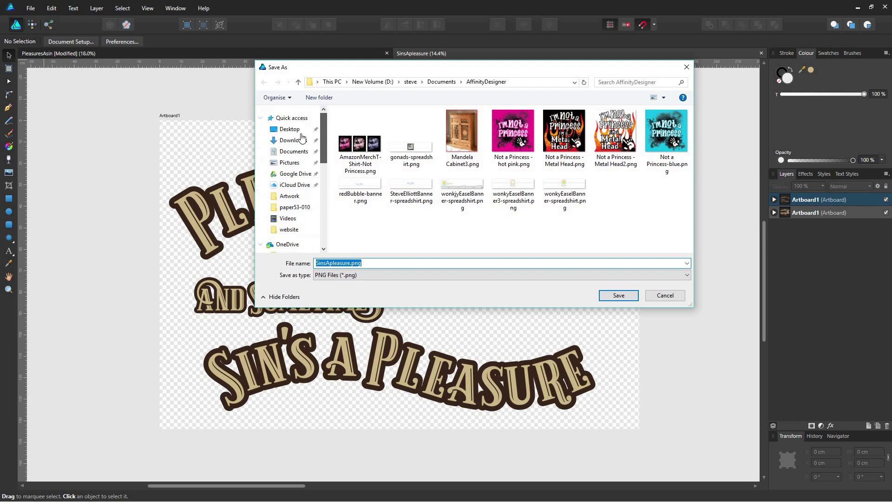
{"action": "left_click", "coordinate": [294, 185]}
{"action": "double_click", "coordinate": [410, 131]}
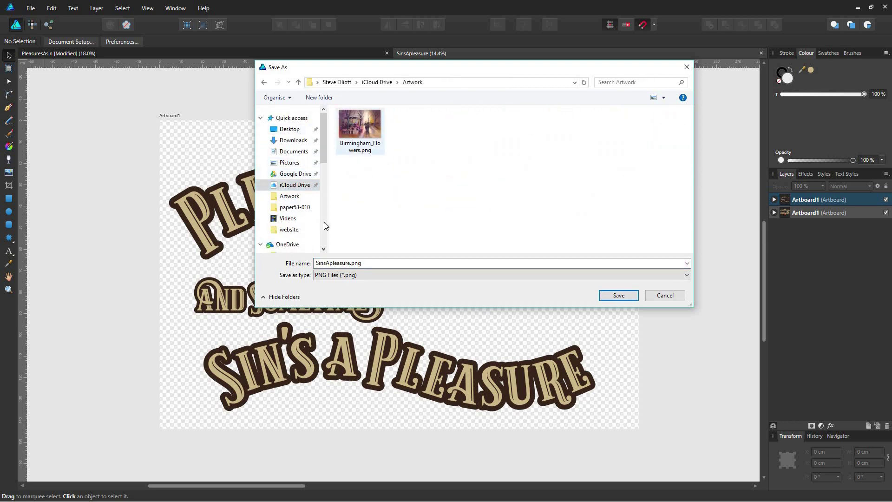